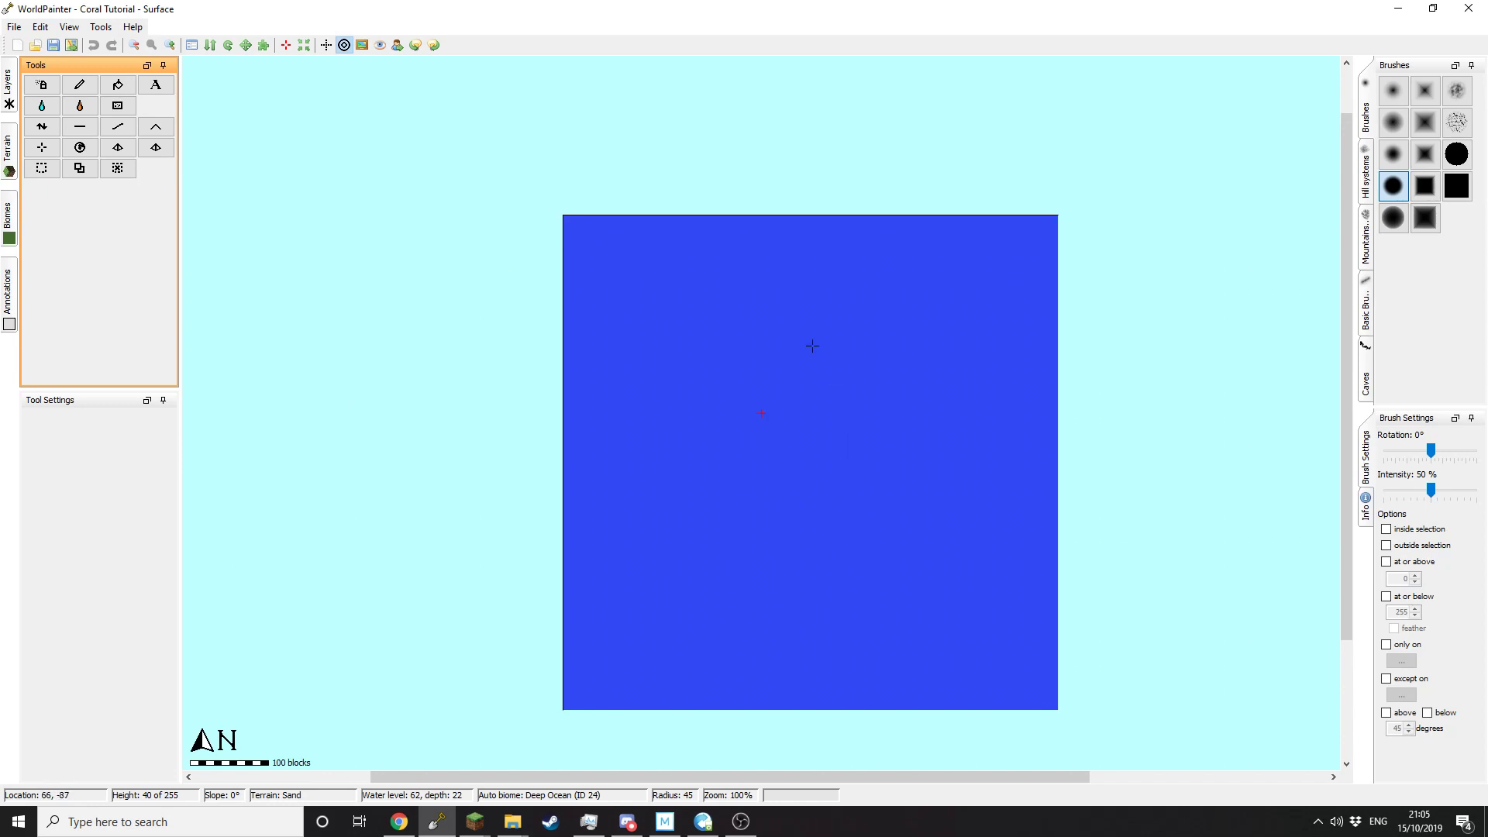
Step: Create a custom object layer and load all the Petowe Coral schematics, from P_BrainCoral1.schem through P_TubeCoral3.schem
left_click(9, 97)
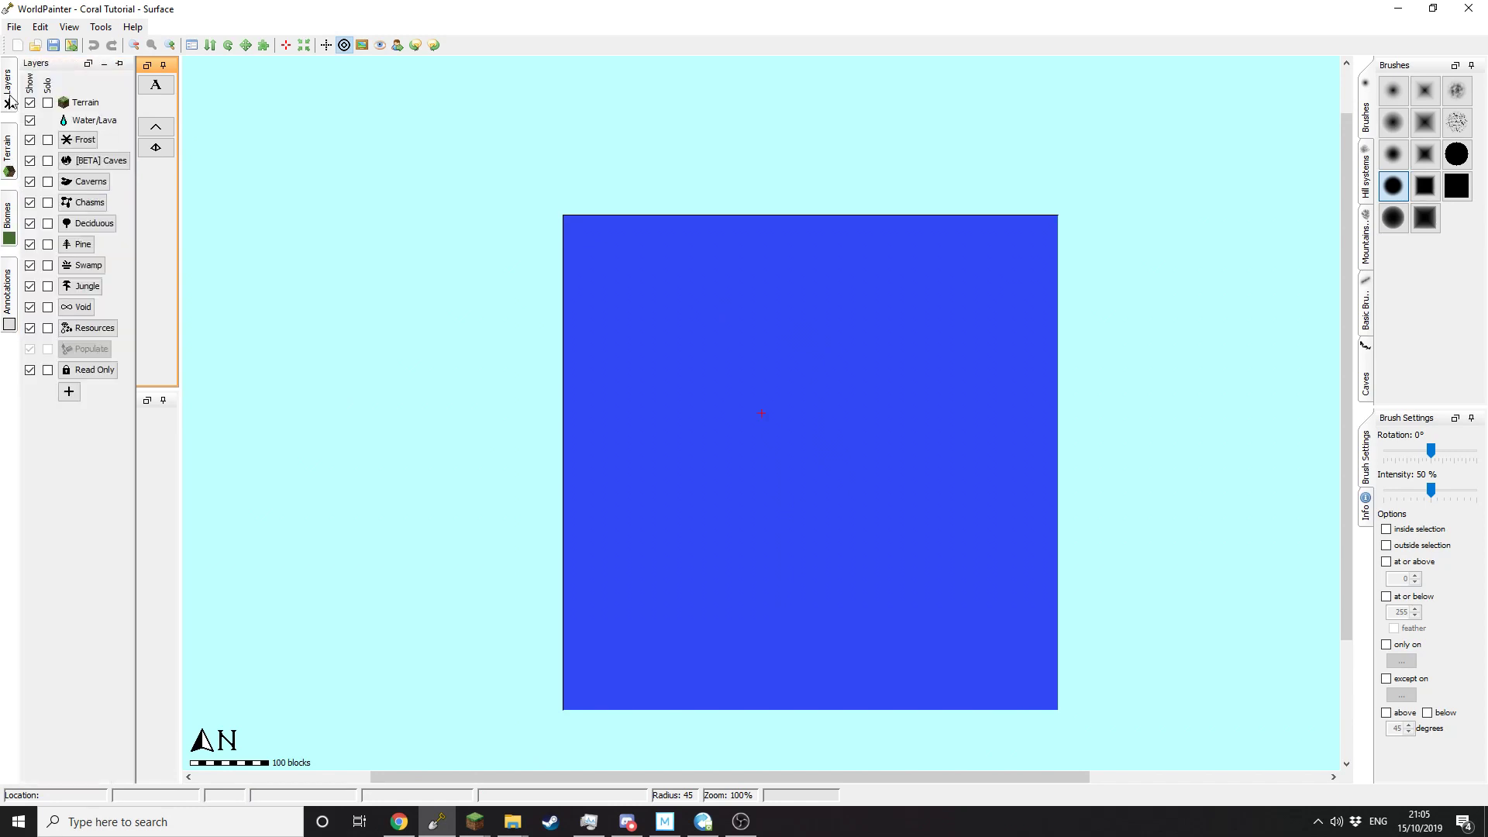
left_click(69, 392)
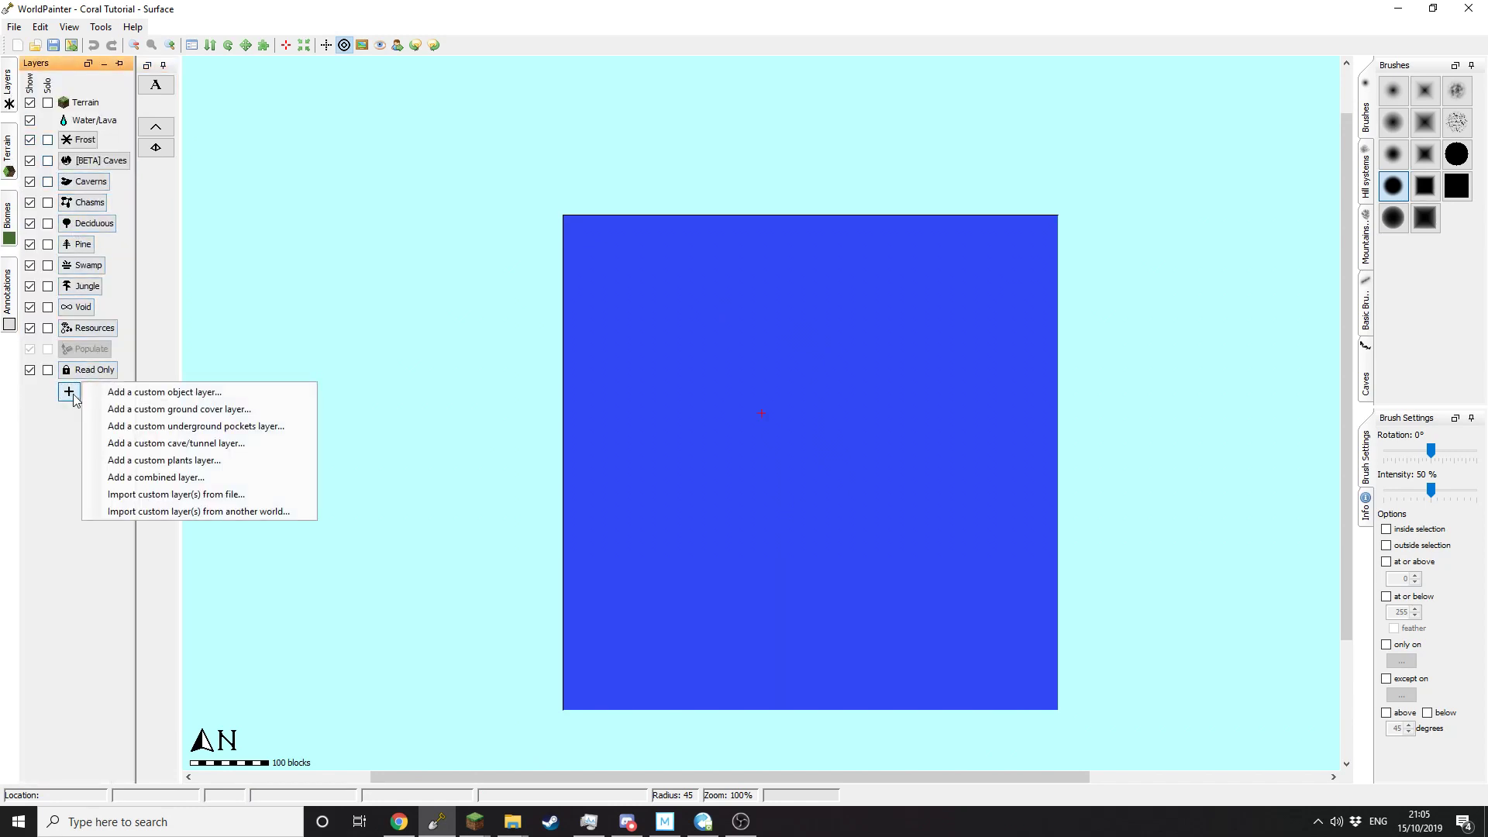
left_click(108, 393)
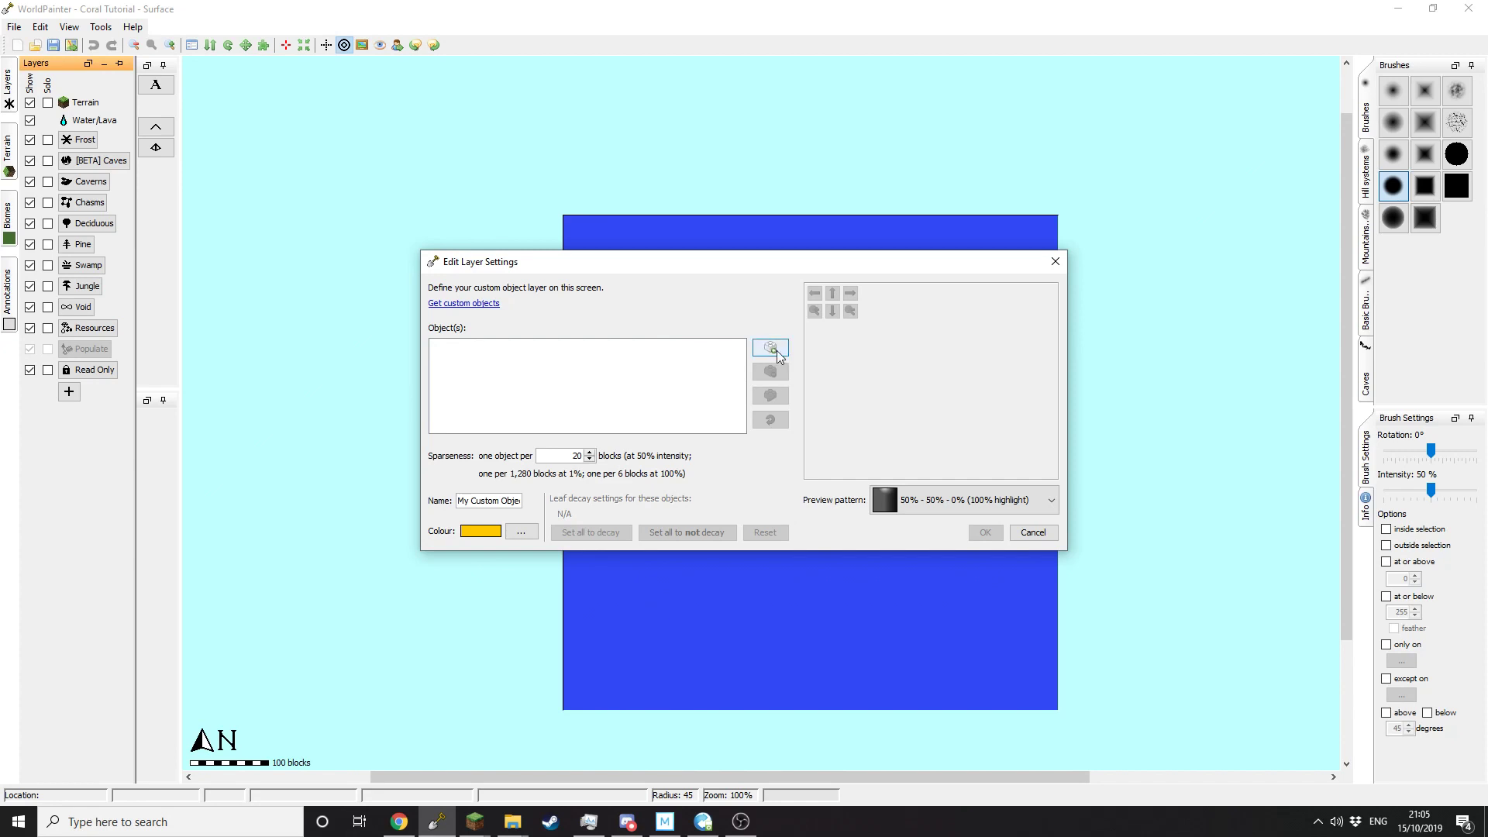
left_click(773, 349)
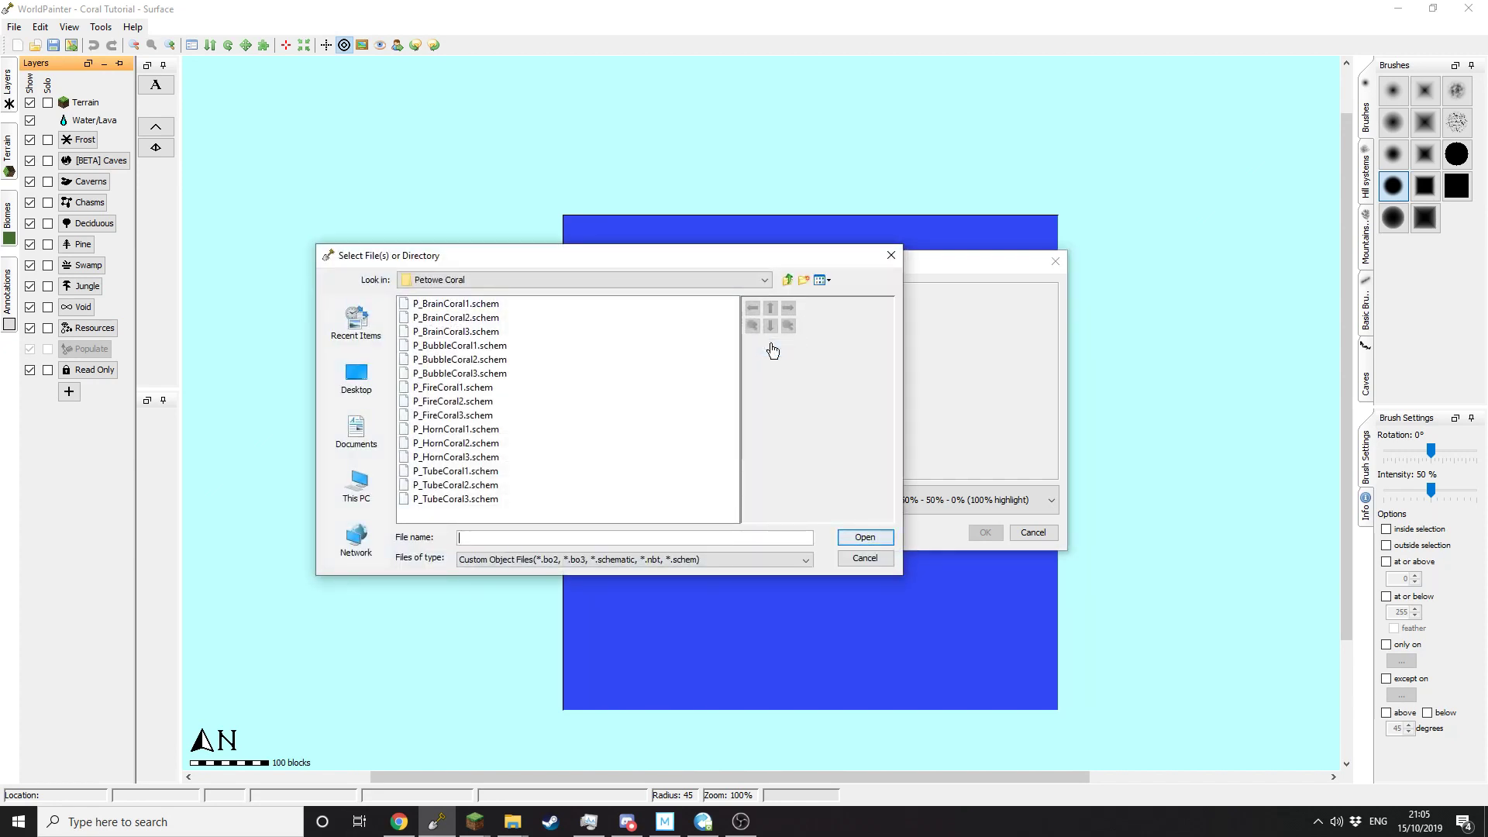
left_click(496, 303)
left_click(471, 500, "shift")
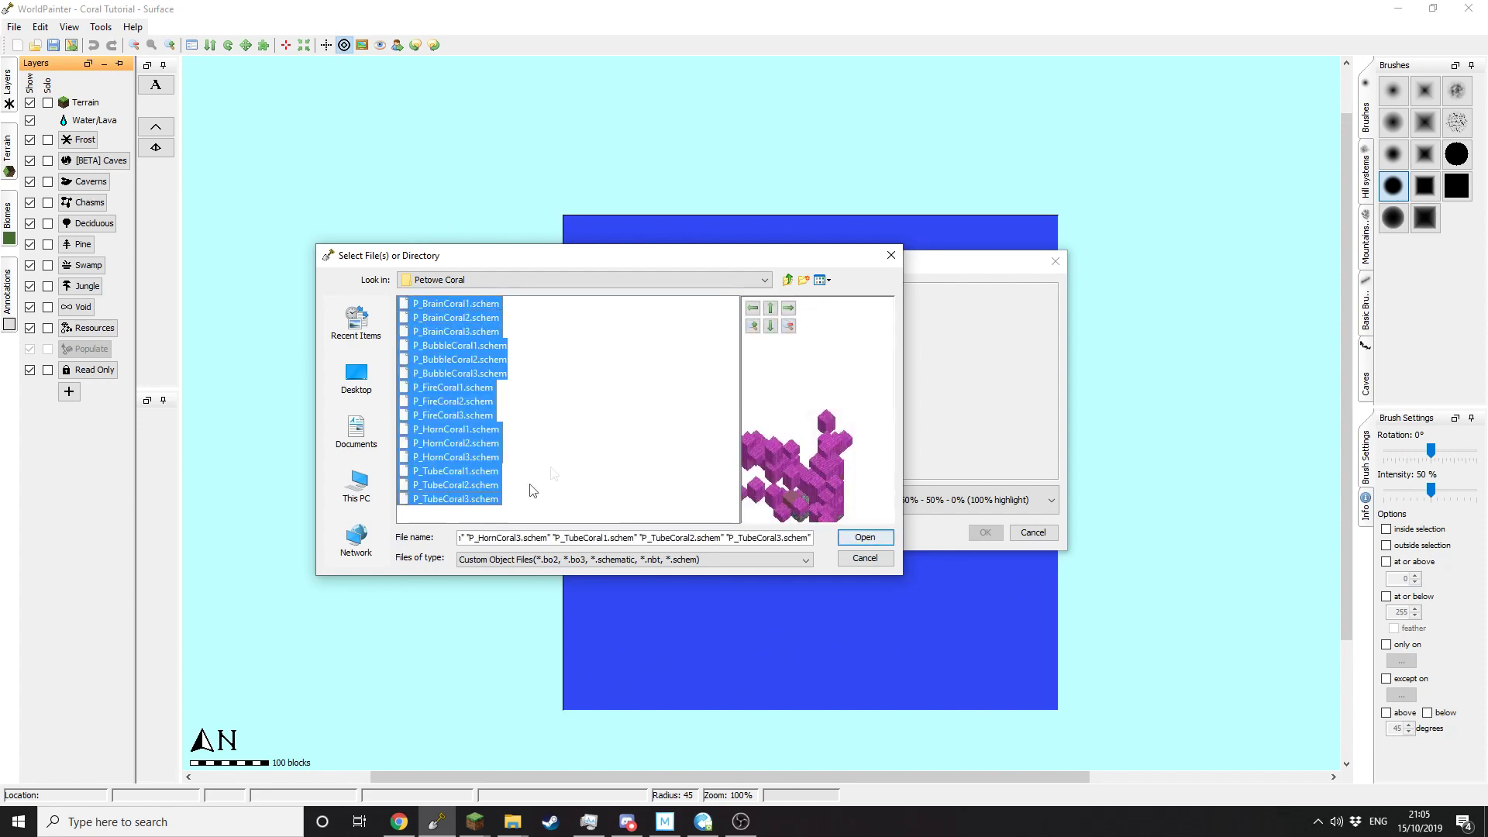
left_click(866, 538)
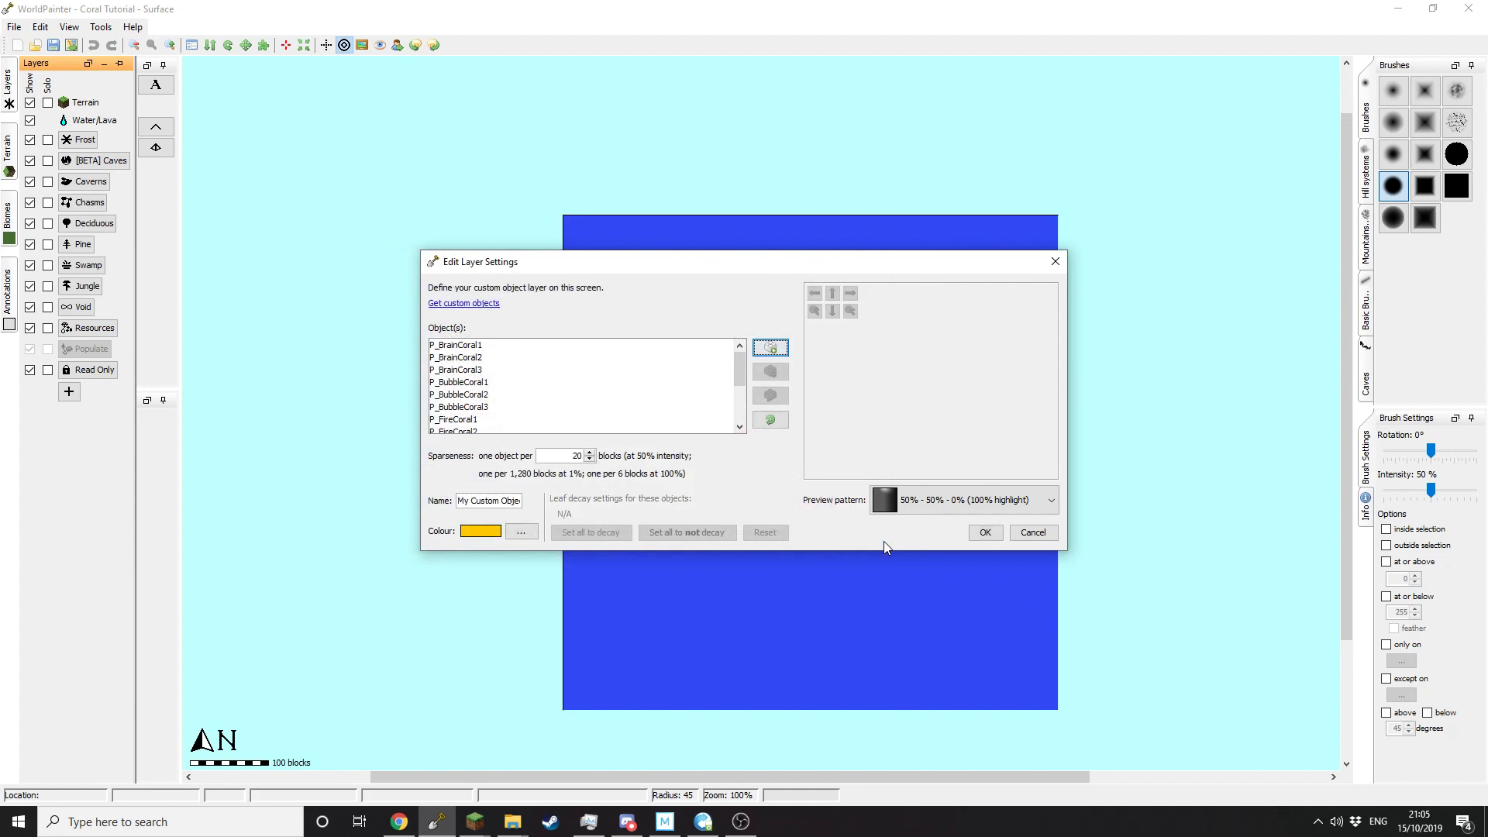
Step: Edit P_BrainCoral1 so its vertical offset is -1 and it can also spawn under water
double_click(455, 345)
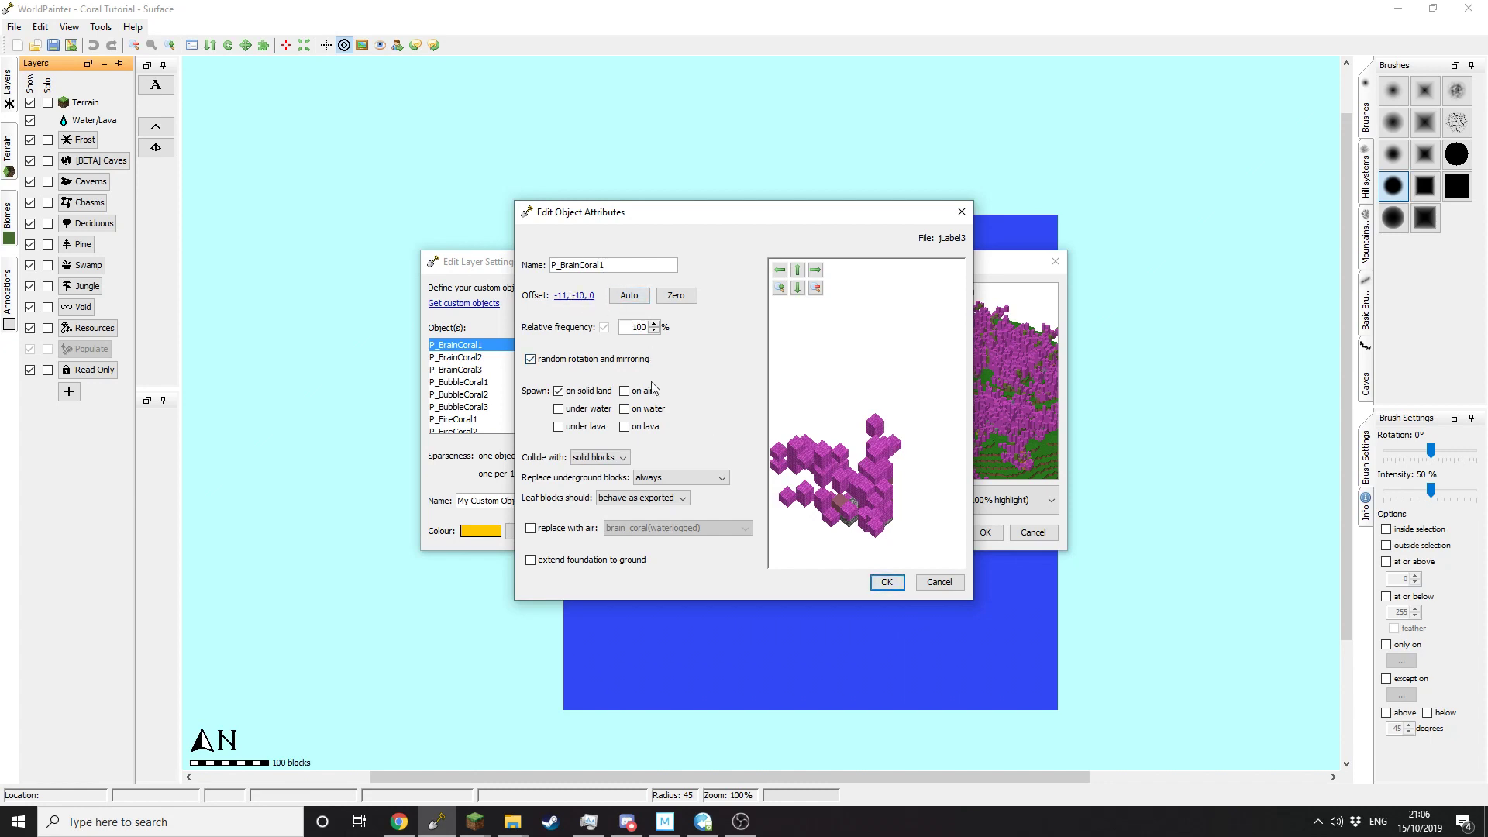
left_click(581, 296)
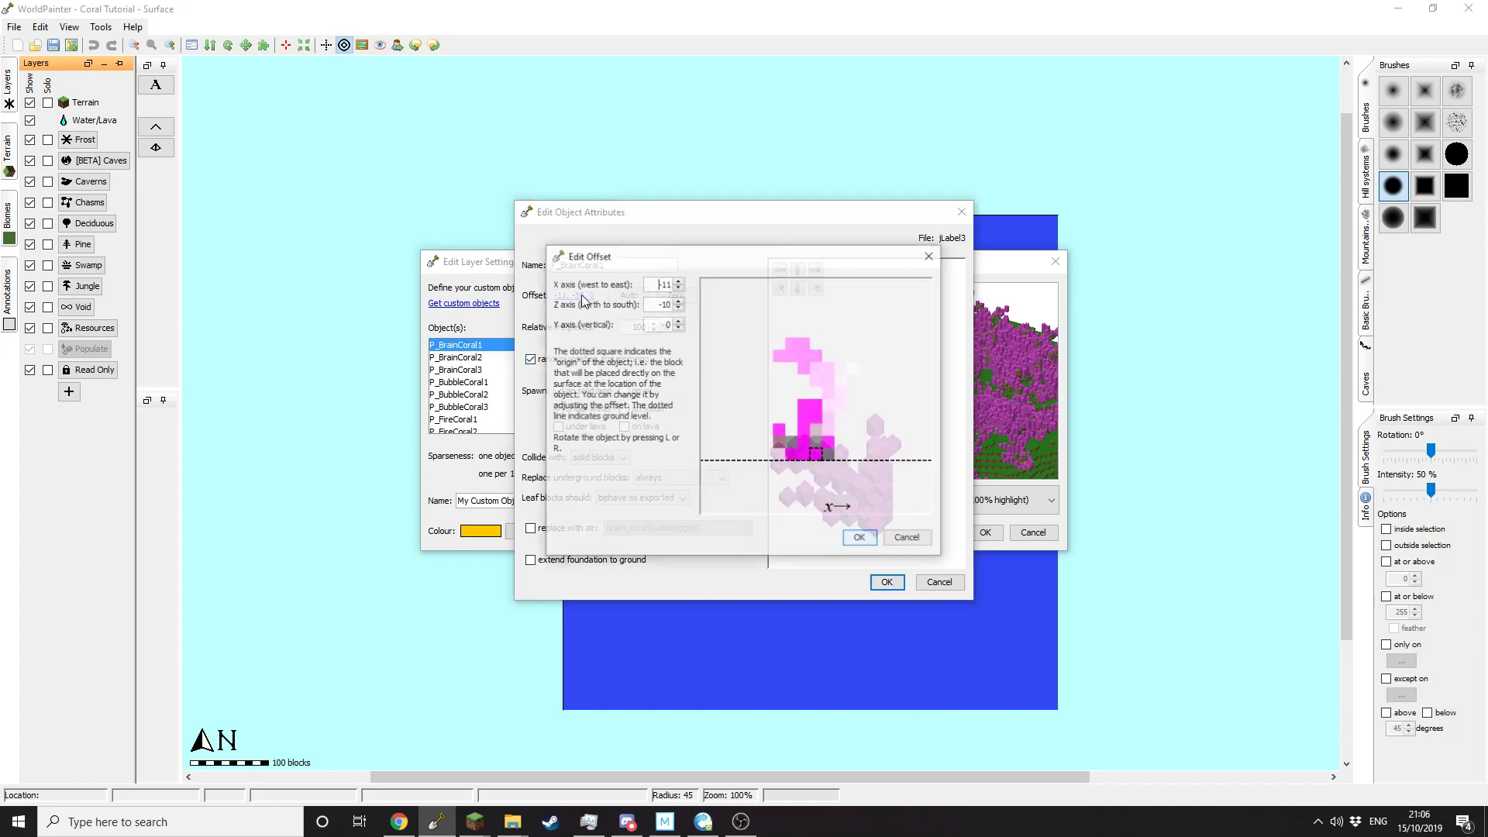
left_click(678, 328)
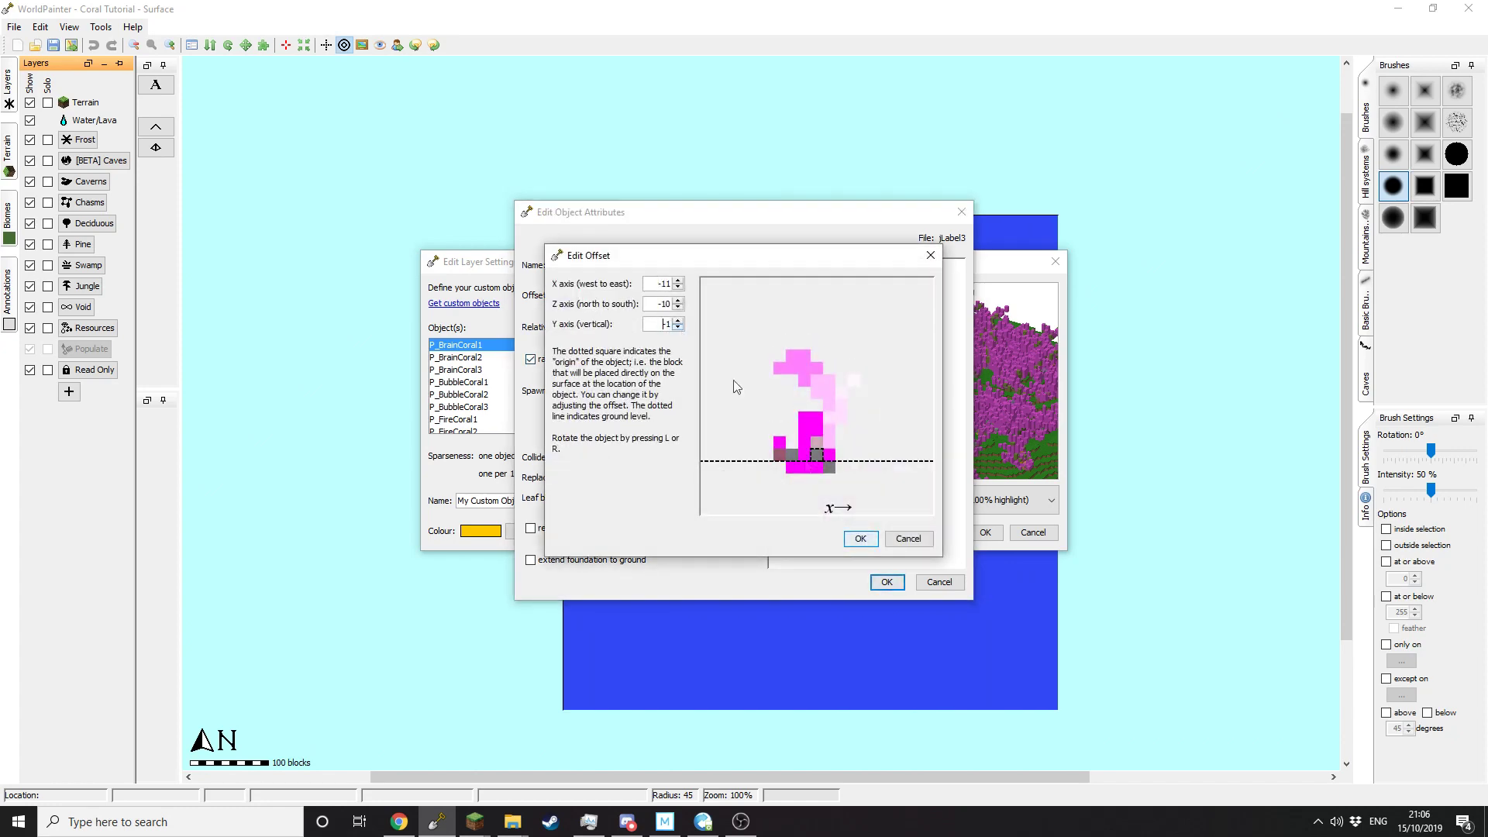
left_click(860, 539)
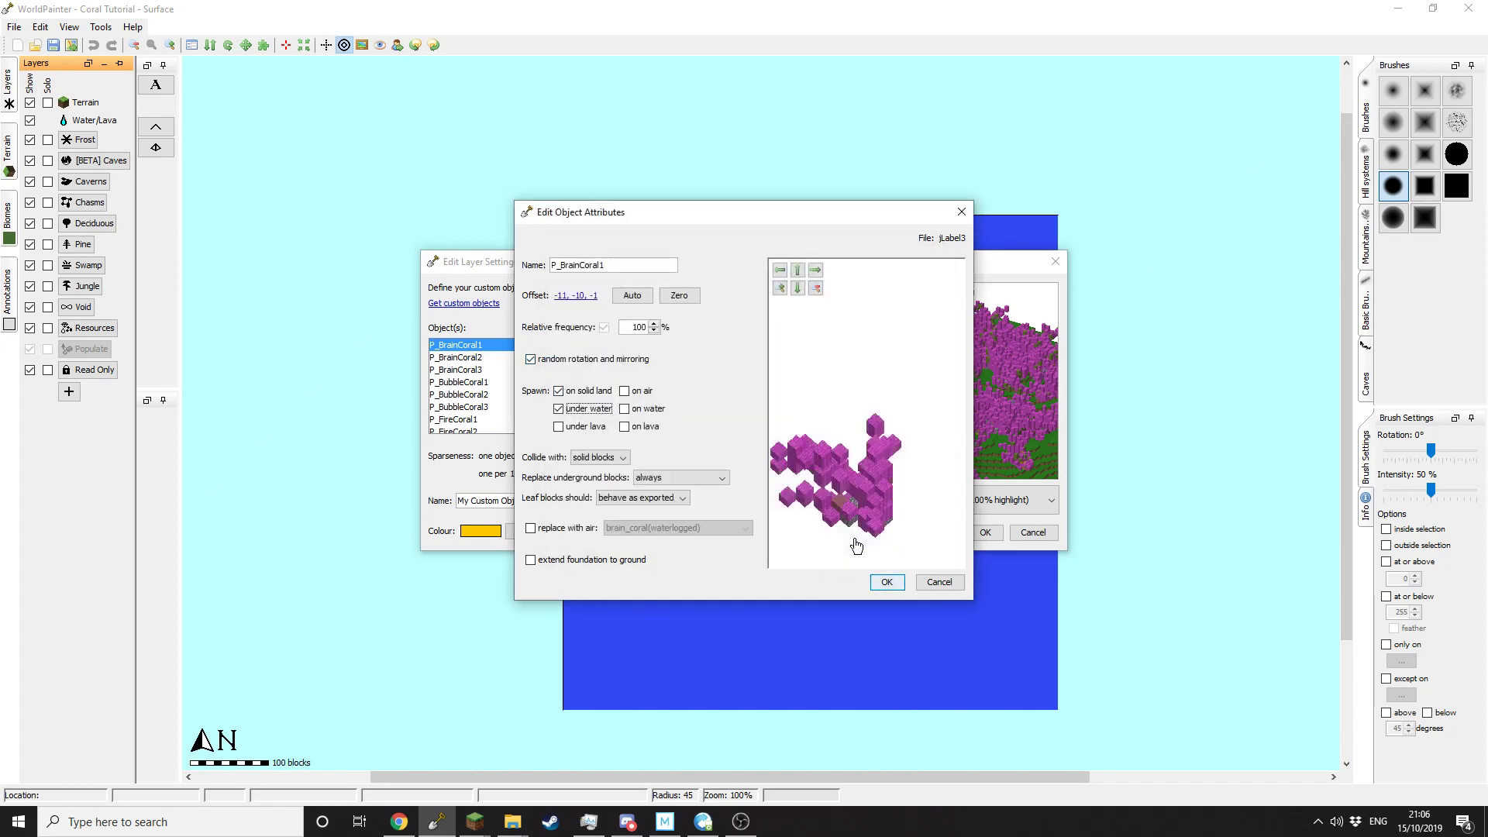
left_click(889, 582)
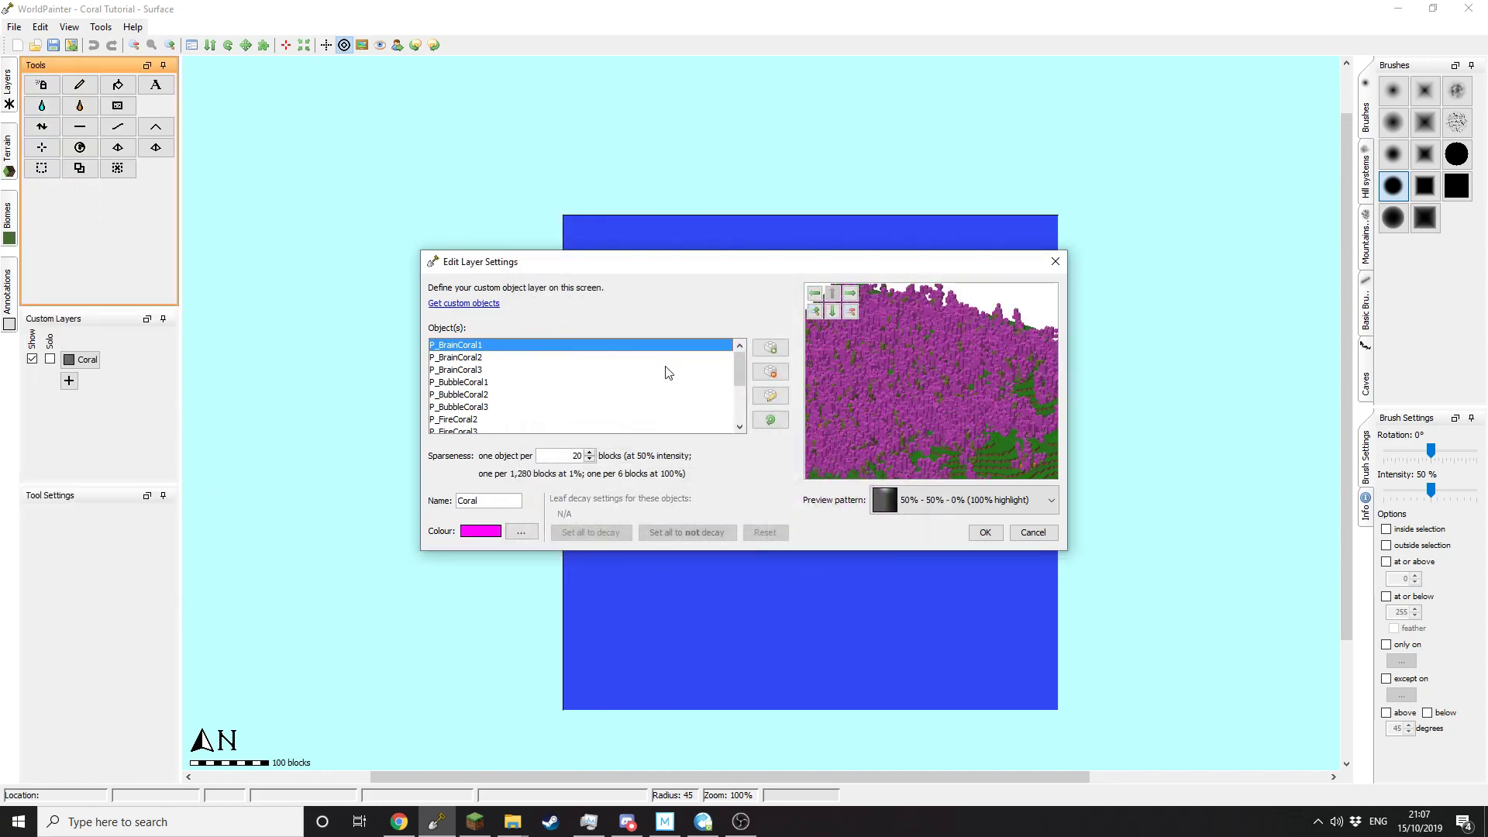
Step: Make P_BrainCoral1 replace underground blocks only if the existing block is air, and save the magenta Coral layer
double_click(471, 346)
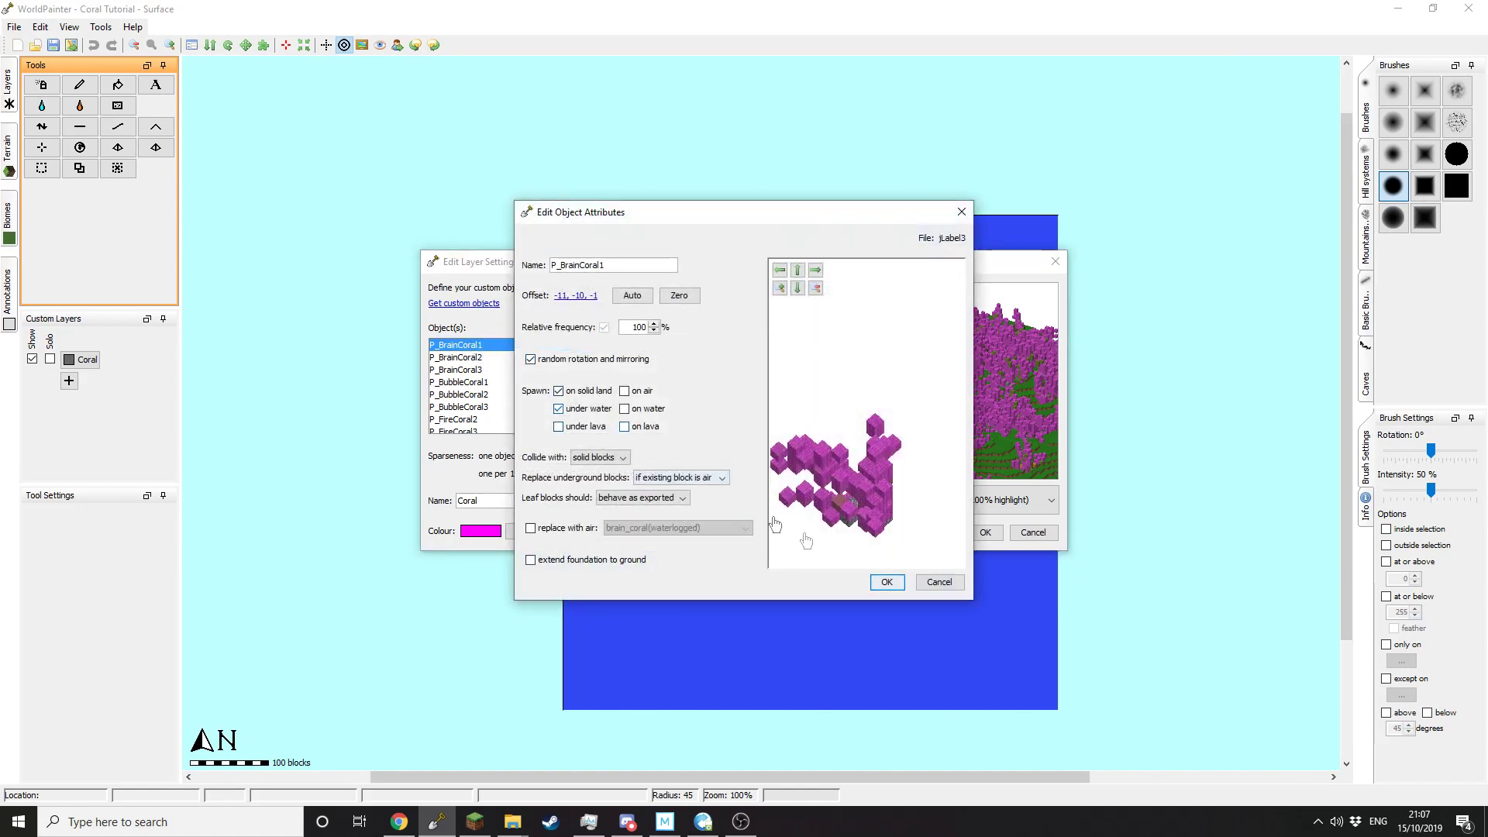
left_click(886, 582)
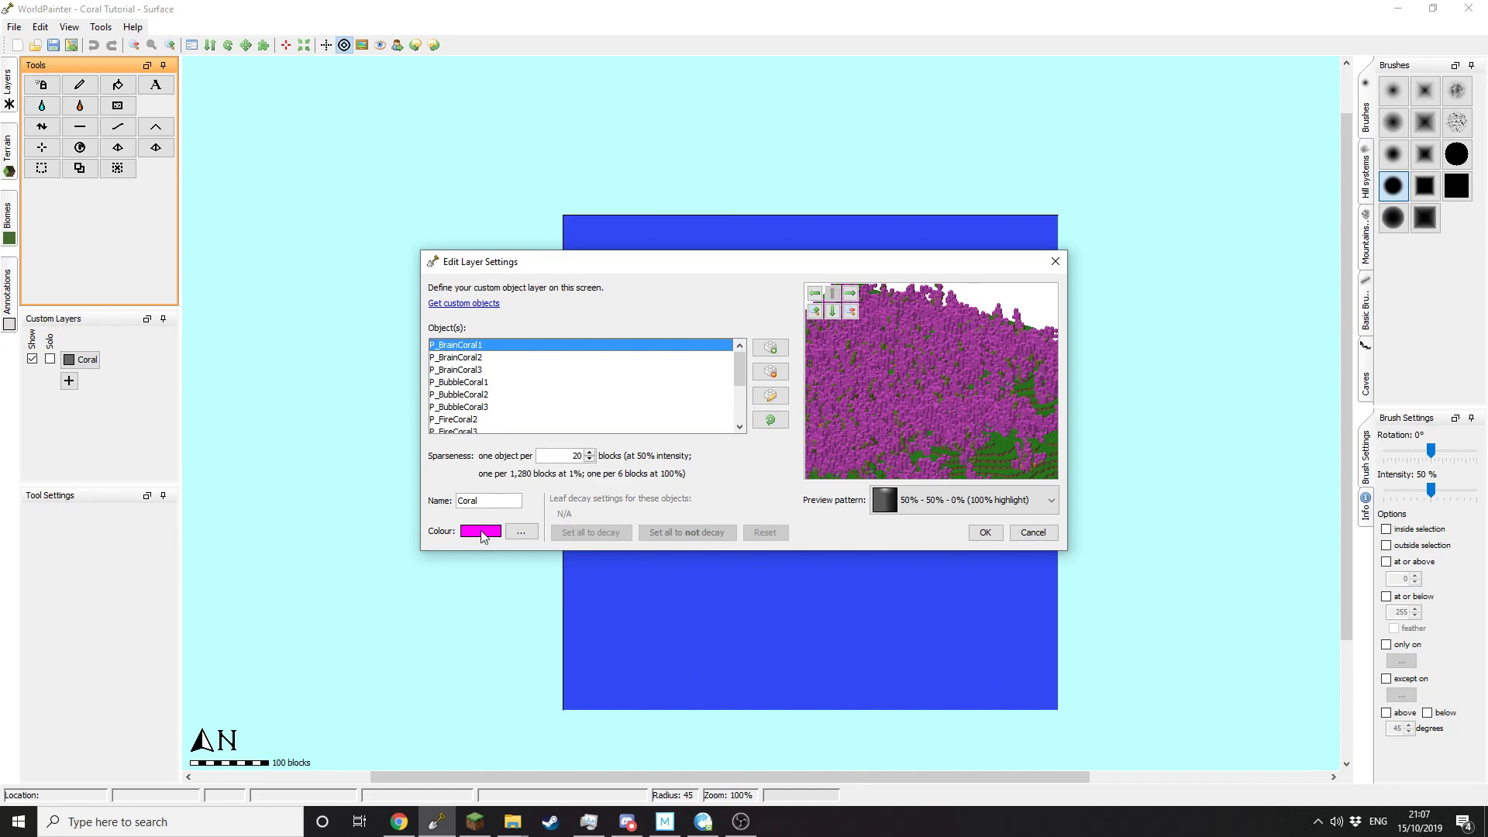
left_click(980, 534)
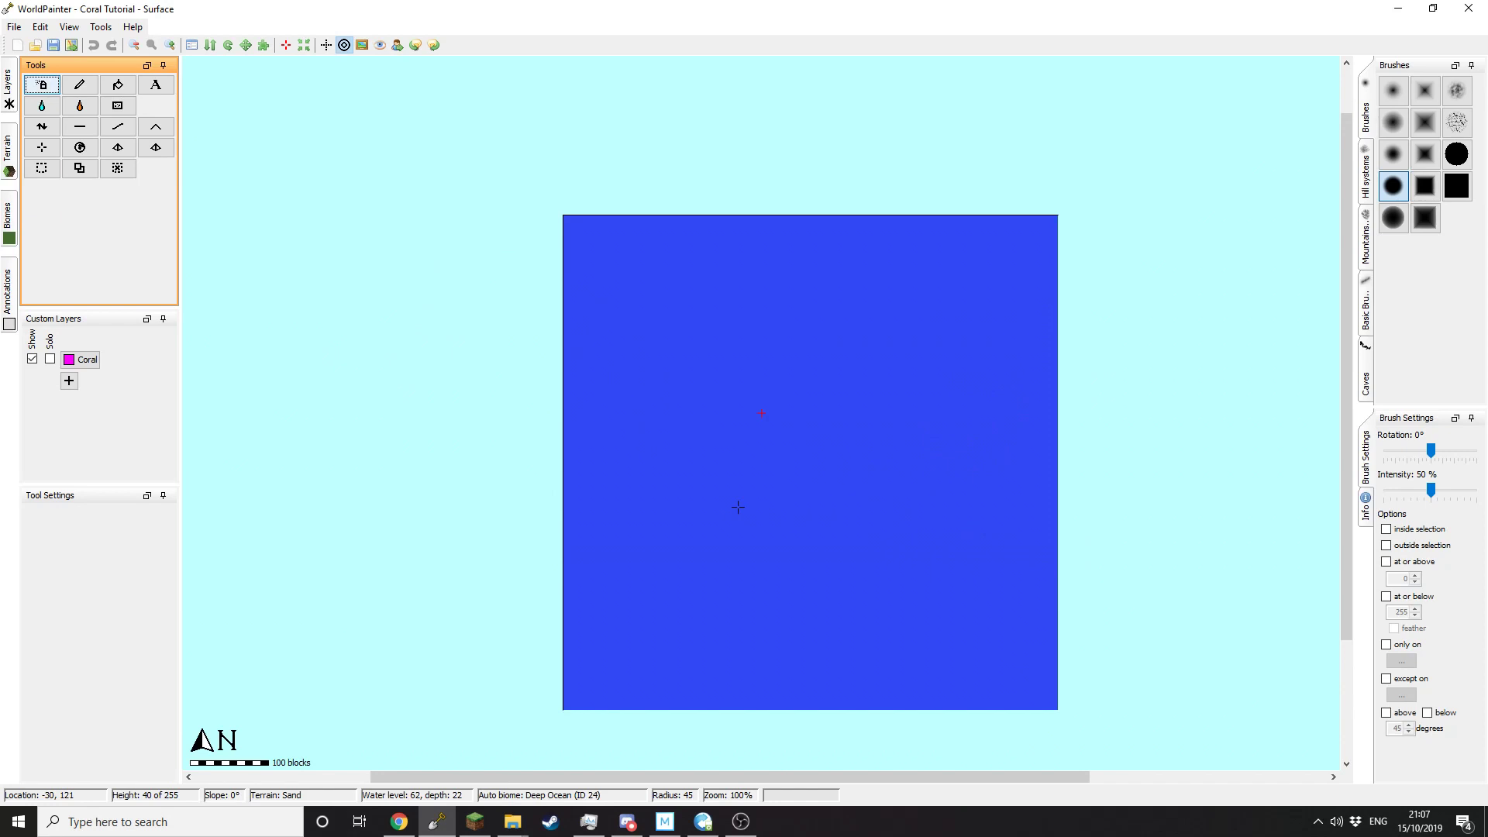
Step: Create a custom plants layer with Kelp at 25, Seagrass at 50, Tall Seagrass at 20 and Sea Pickle at 5
left_click(69, 380)
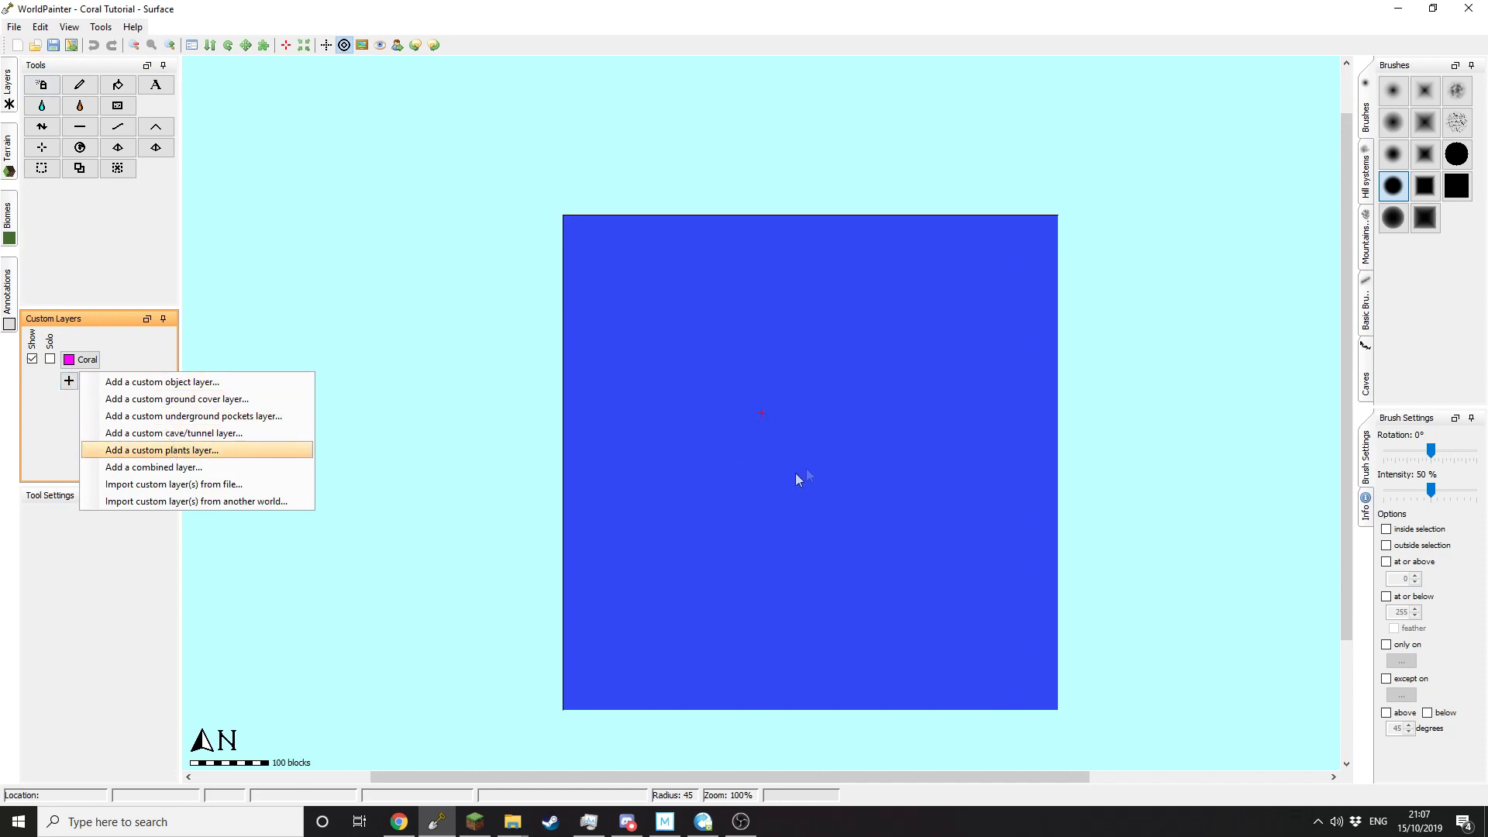
key("Return")
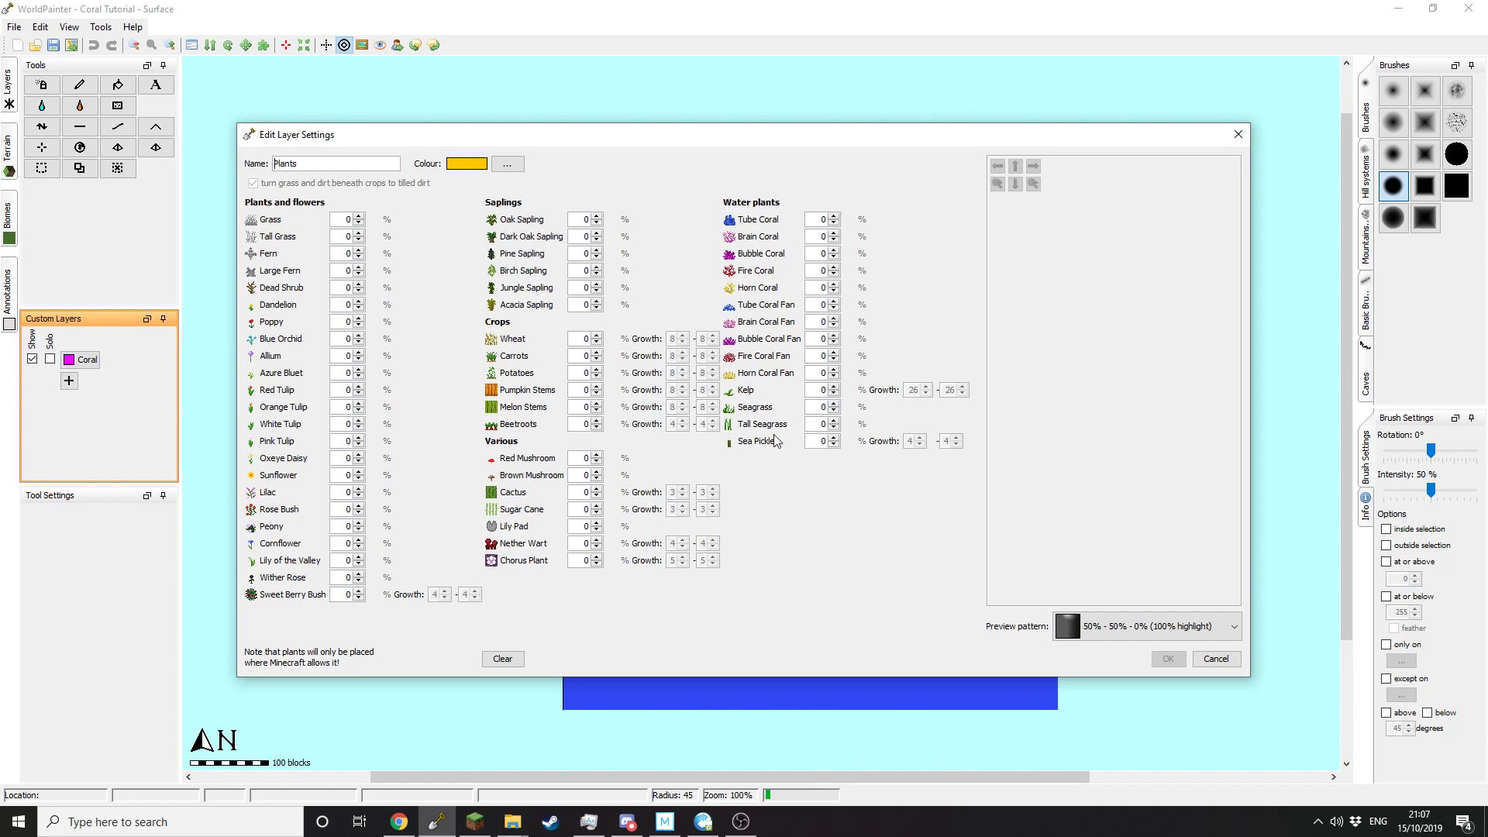
double_click(823, 389)
type("25")
key("Tab")
type("50")
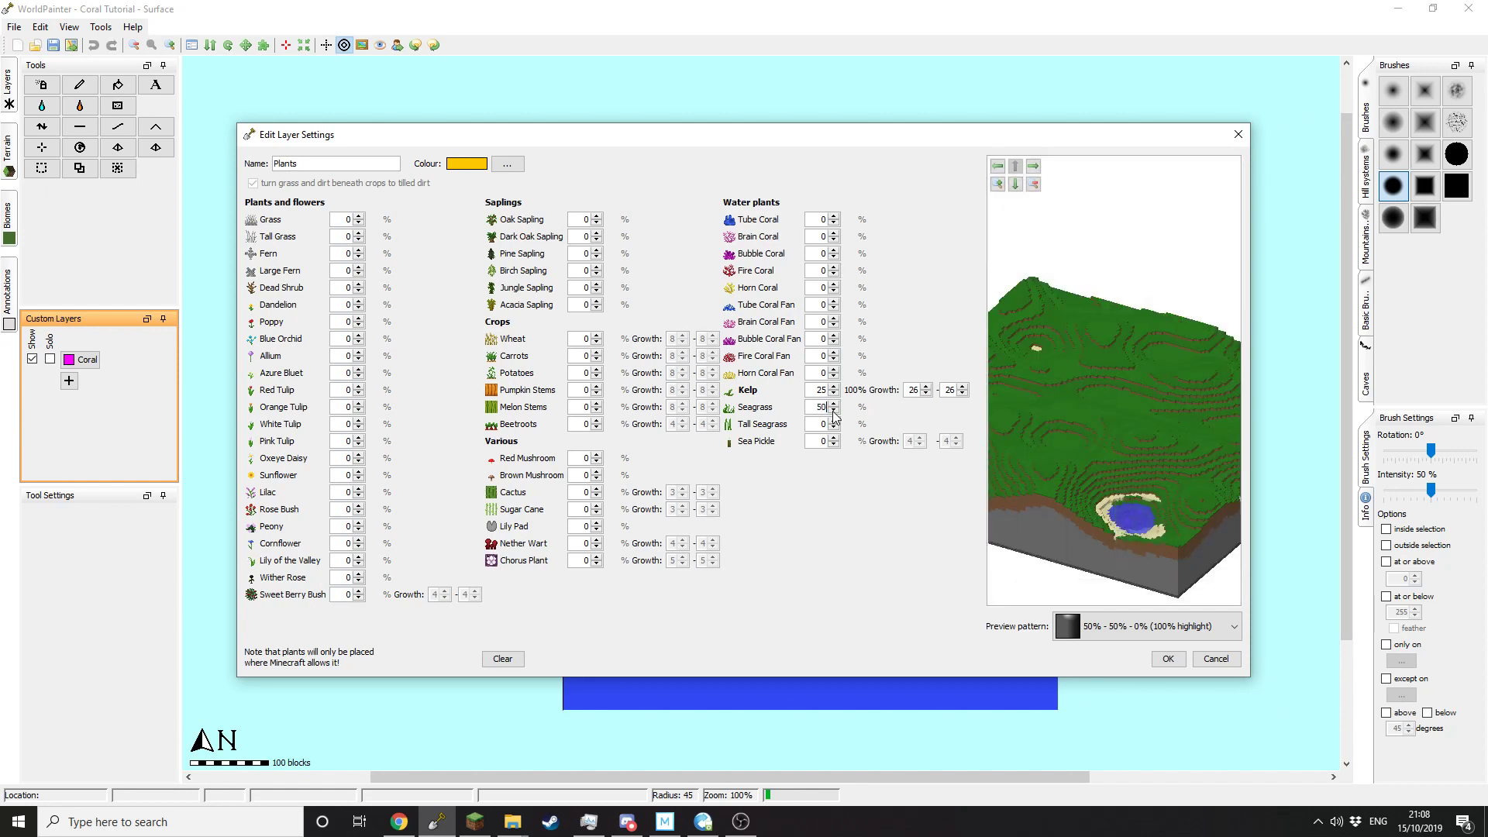
key("Tab")
type("20")
key("Tab")
type("5")
Step: Set the minimum growth of both Kelp and Sea Pickle to 1 and save the Plants layer
left_click(912, 390)
double_click(913, 390)
type("1")
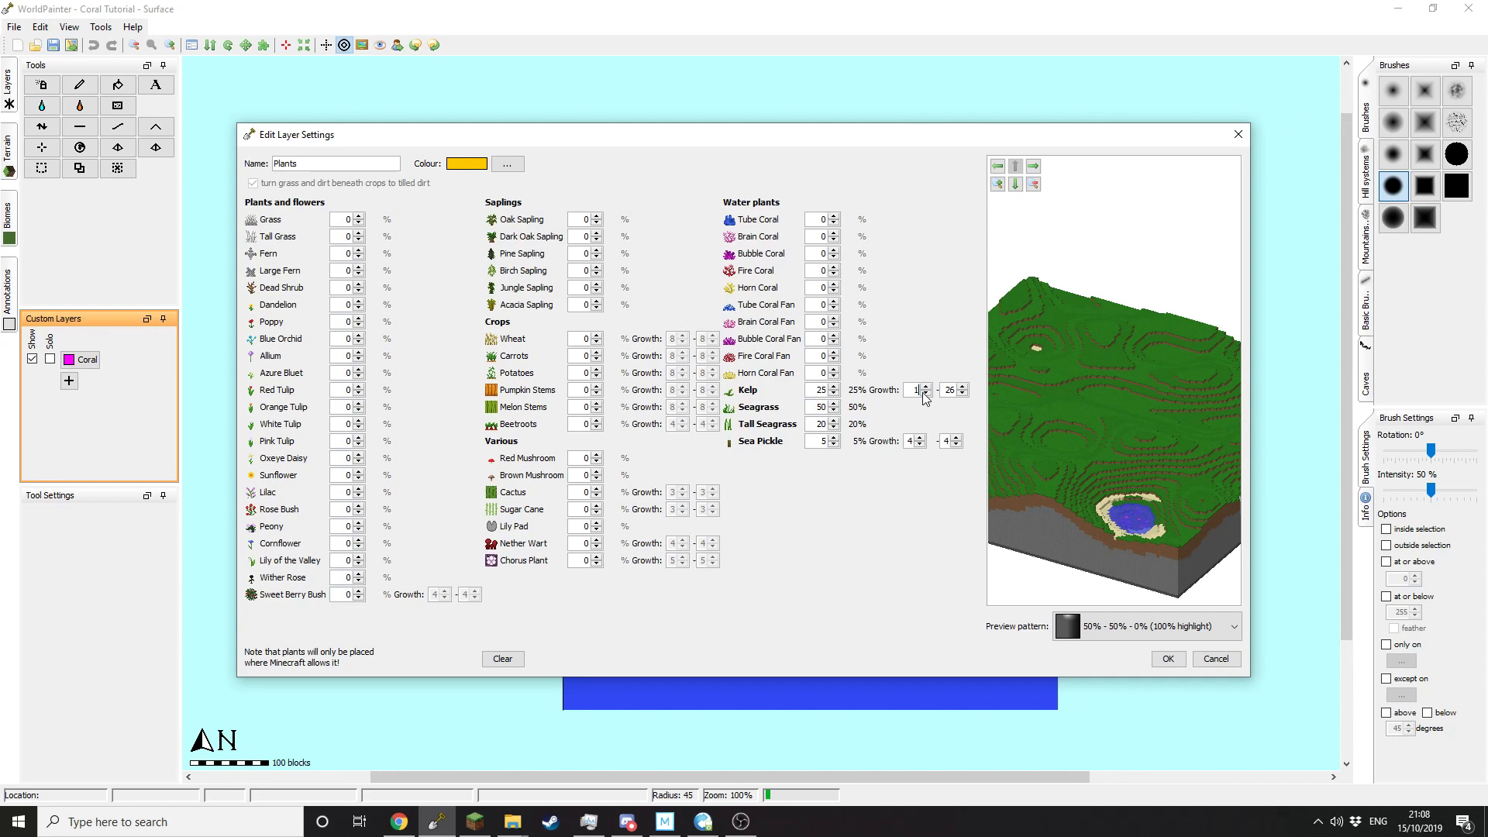
left_click(907, 441)
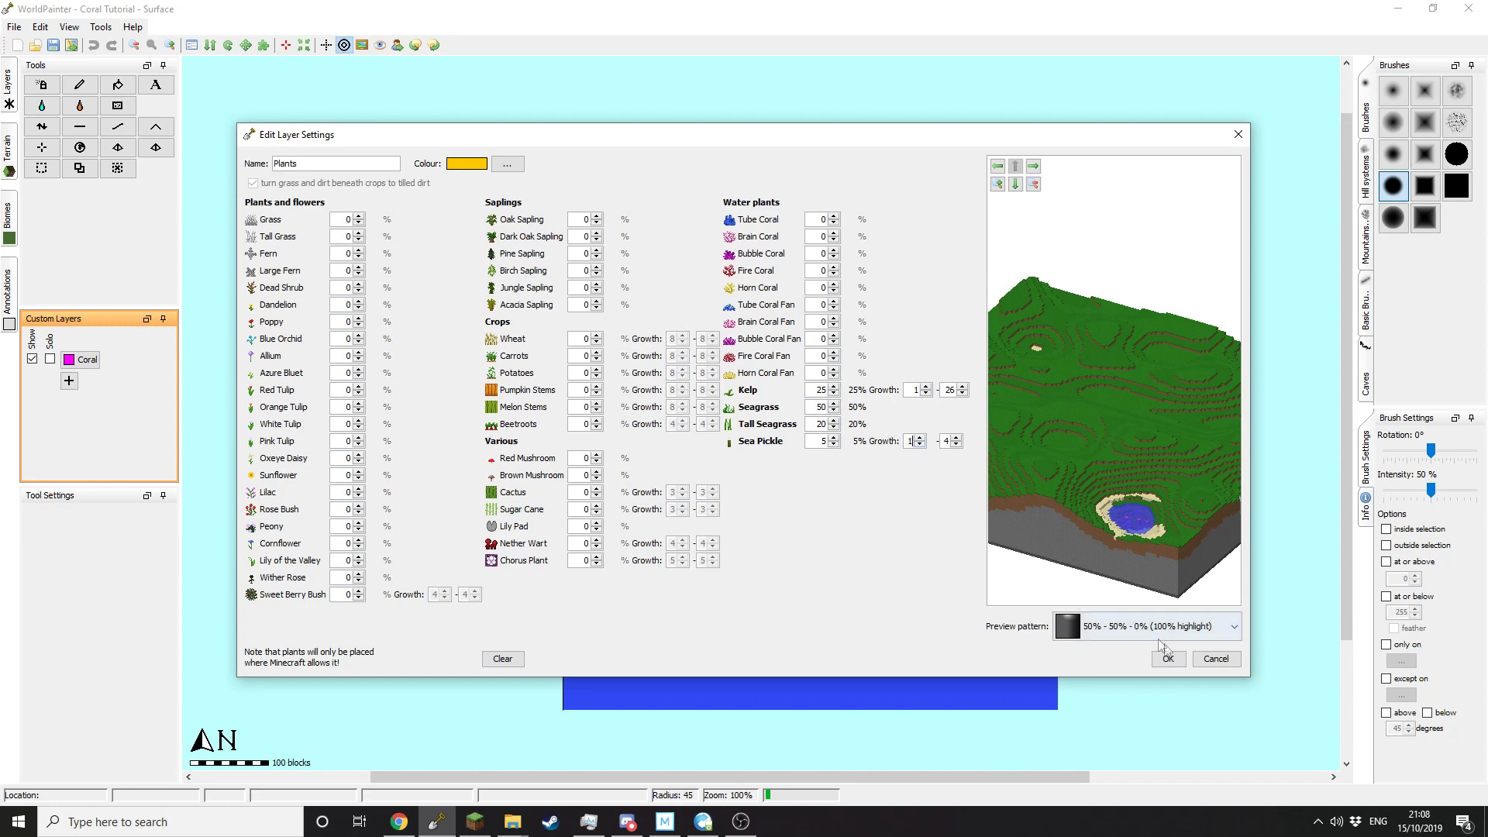
left_click(1168, 658)
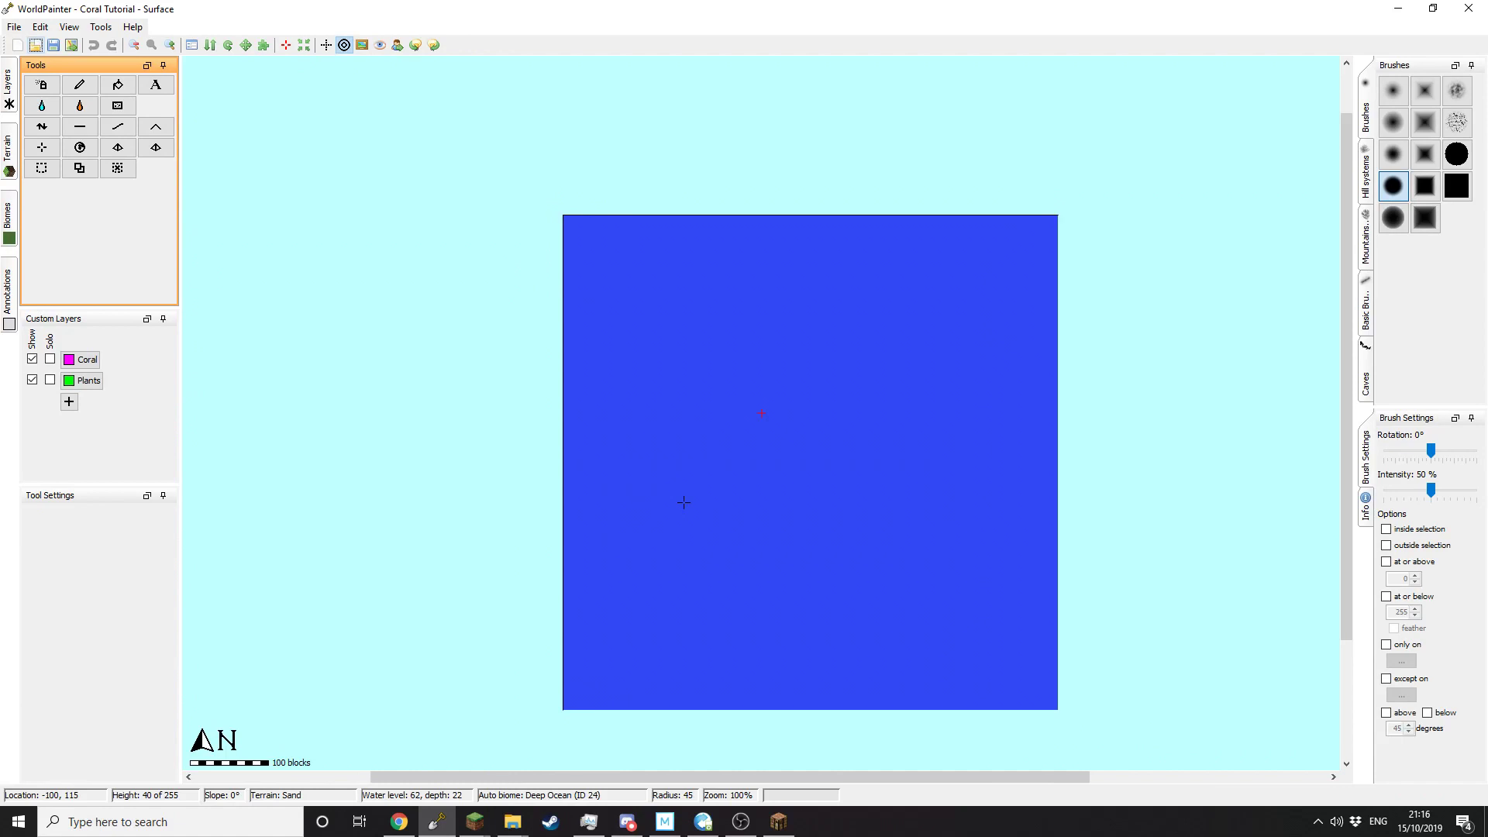
Step: Paint the Coral layer across the middle of the ocean with the Pencil, using a noise brush of radius 187 at 22% intensity
left_click(79, 85)
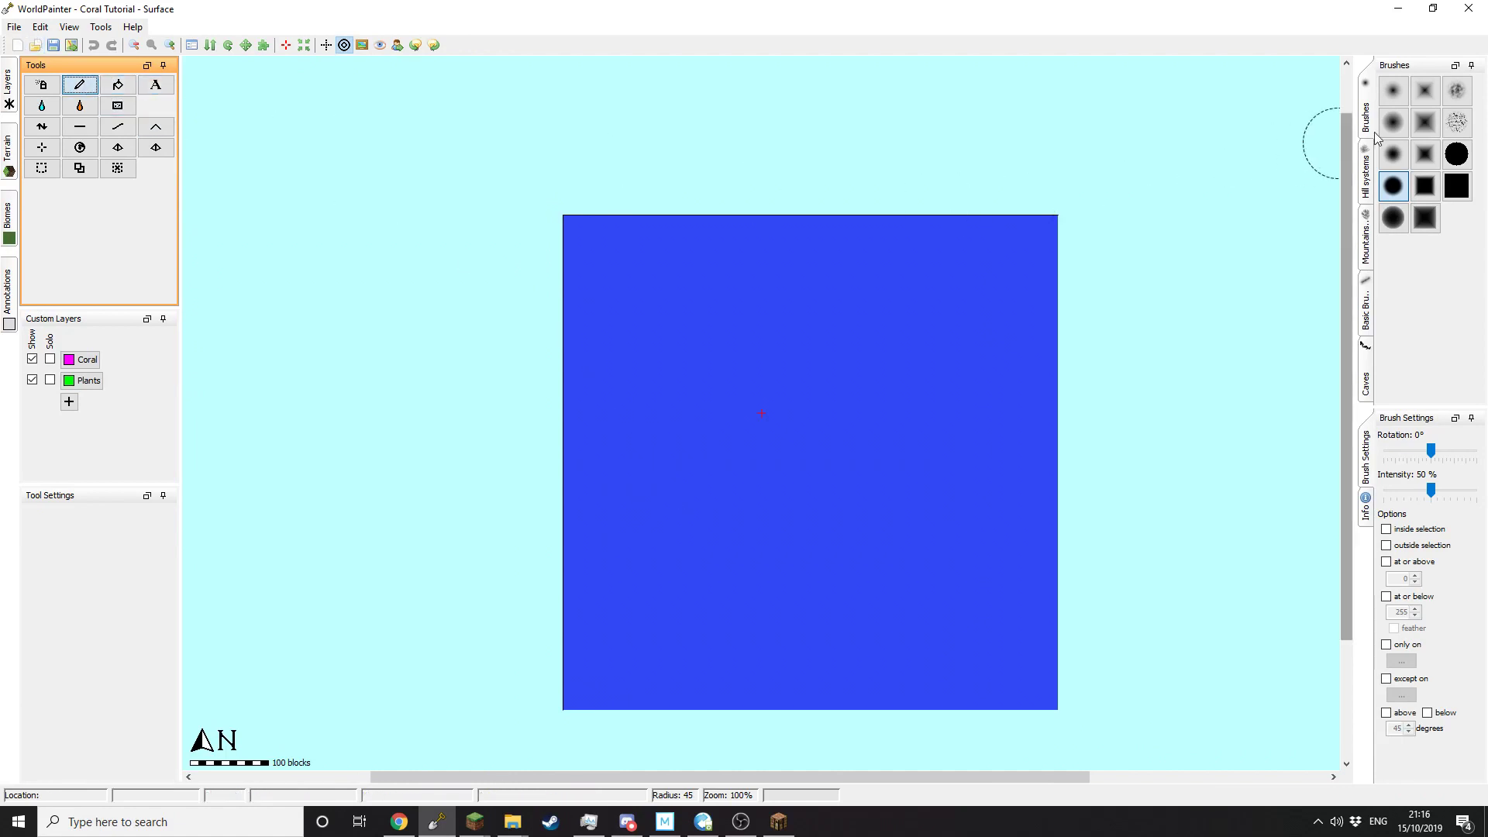
left_click(1457, 91)
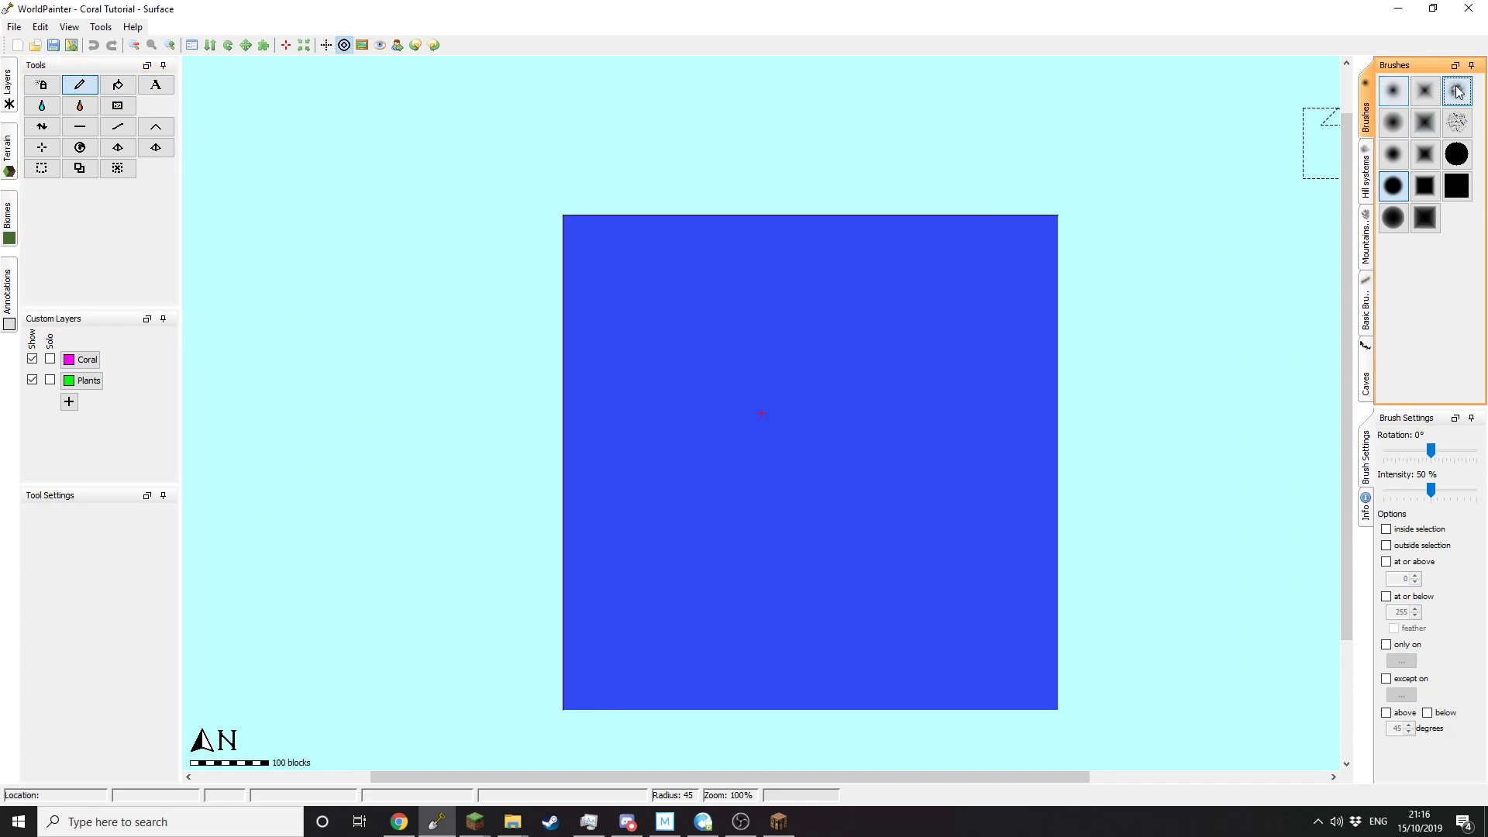
left_click(68, 362)
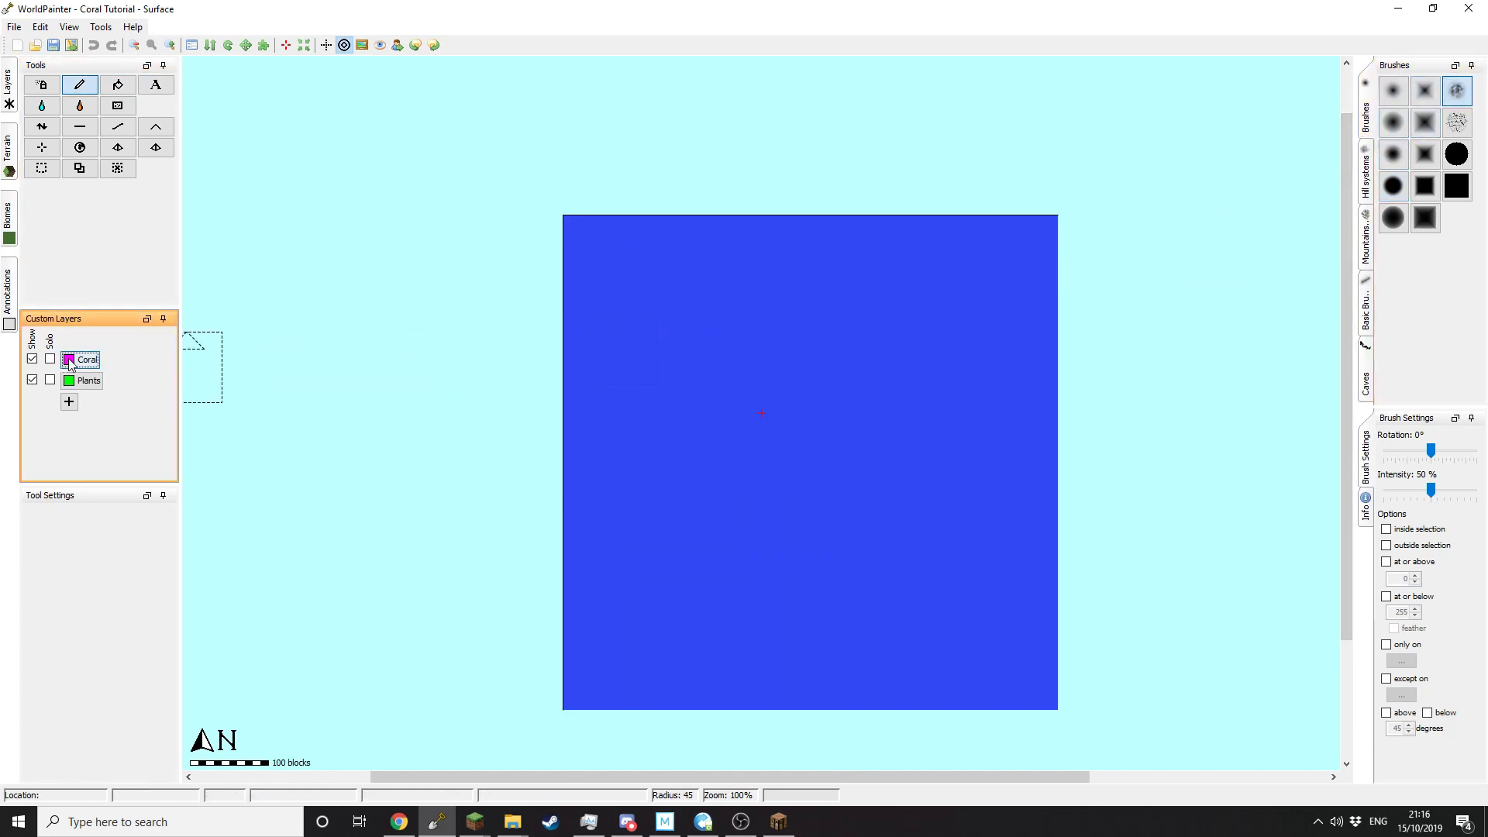
left_click_drag(1431, 493, 1403, 495)
scroll(738, 451, "up", 15)
mouse_move(738, 451)
left_mouse_down()
mouse_move(789, 388)
mouse_move(862, 499)
mouse_move(752, 538)
mouse_move(671, 462)
left_mouse_up()
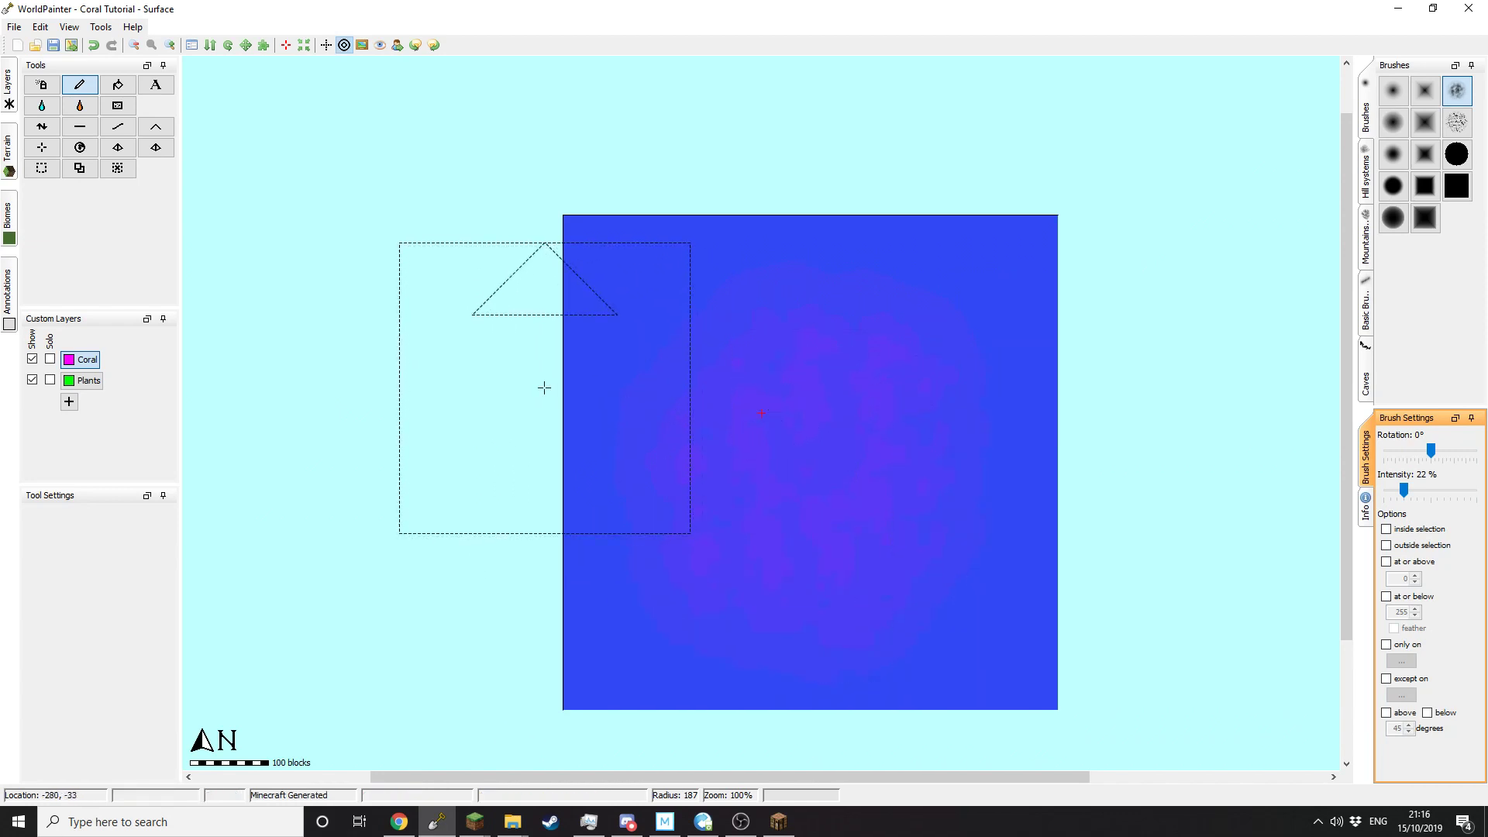
Step: Select the Plants layer for the Spray Paint tool and lower the brush intensity slightly below 22%
left_click(82, 384)
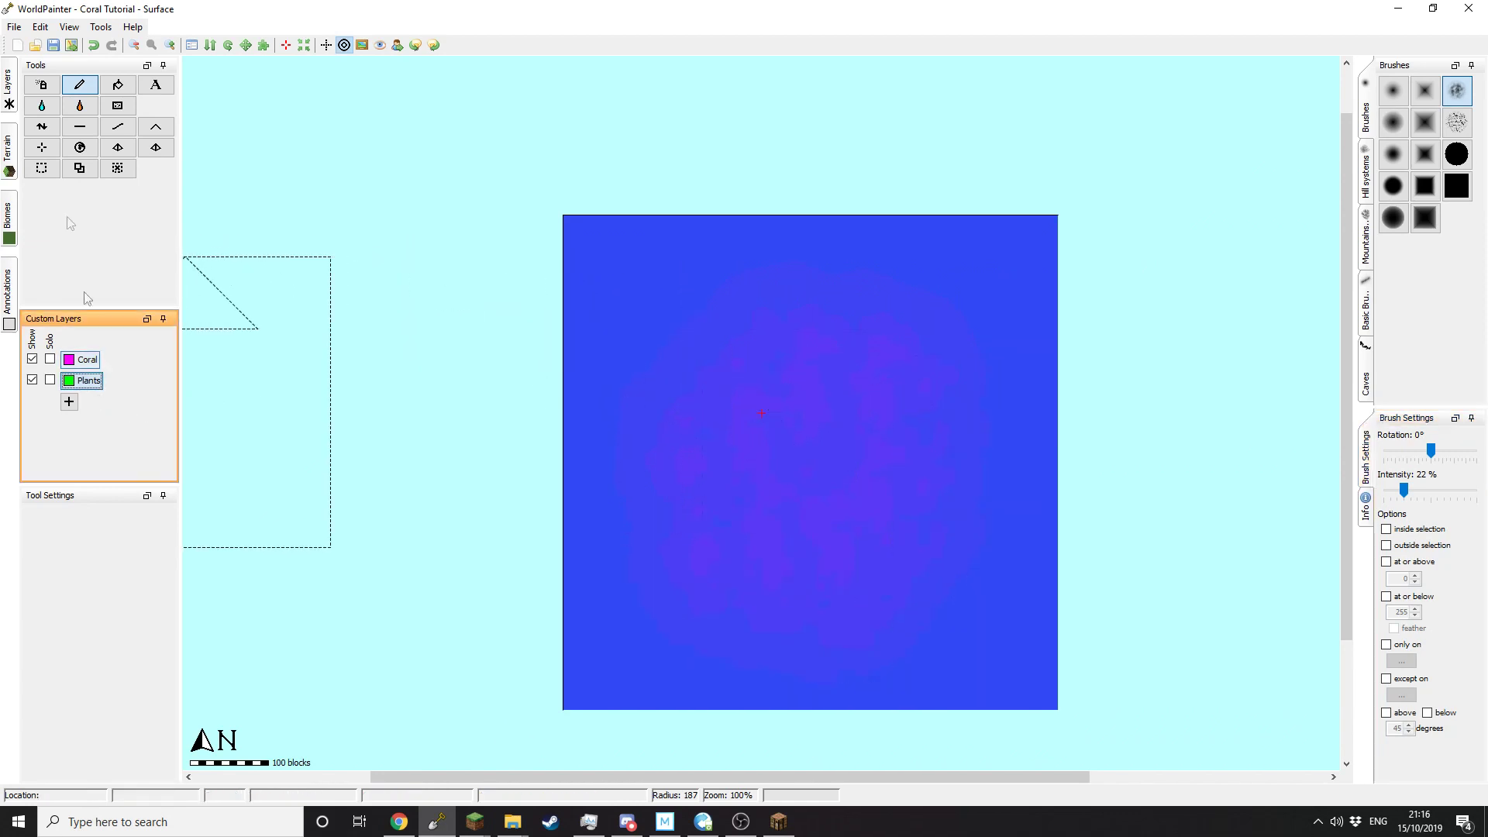
left_click(41, 87)
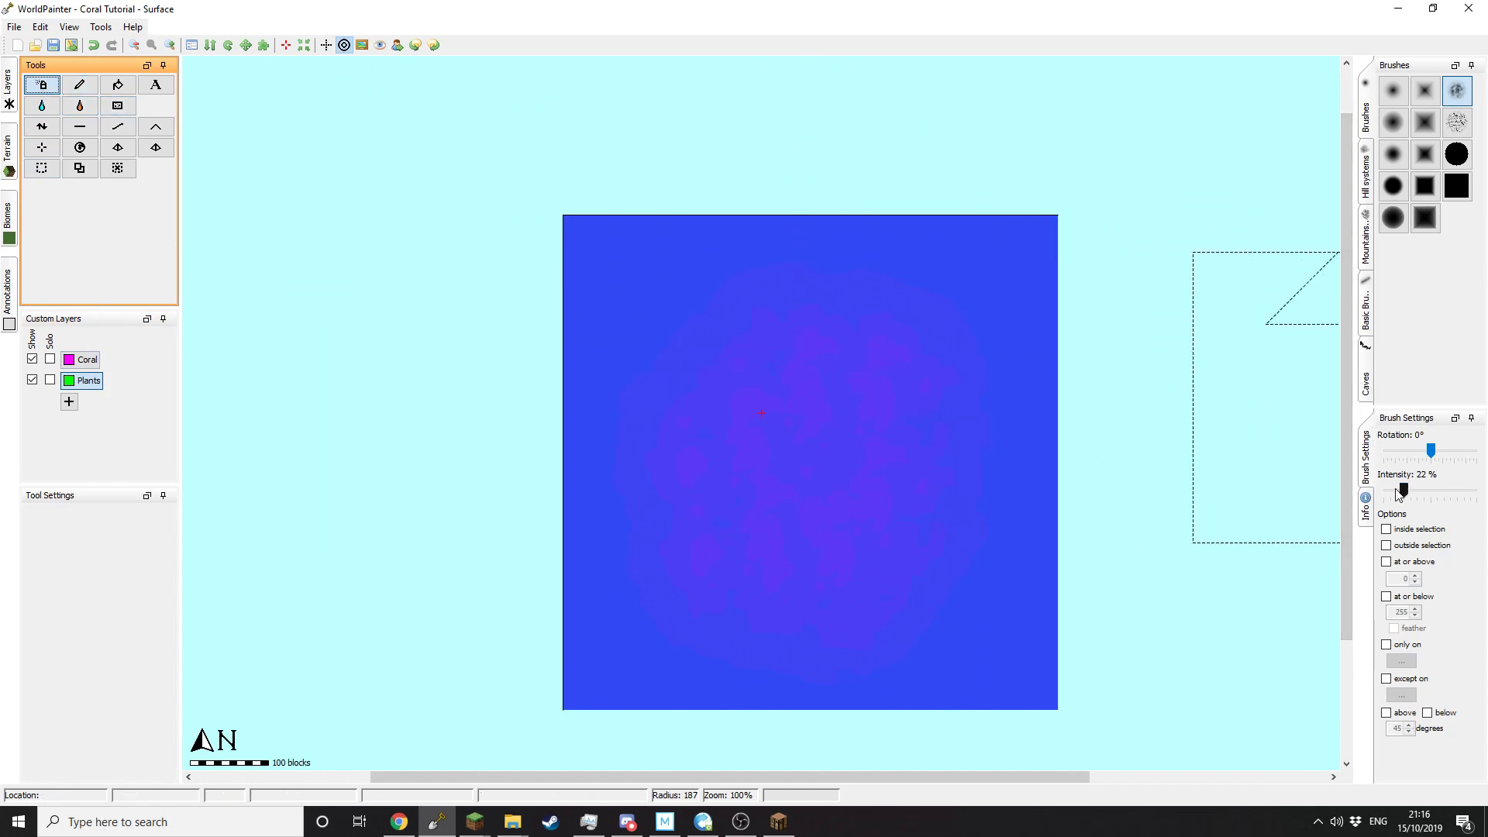
left_click_drag(1405, 492, 1395, 493)
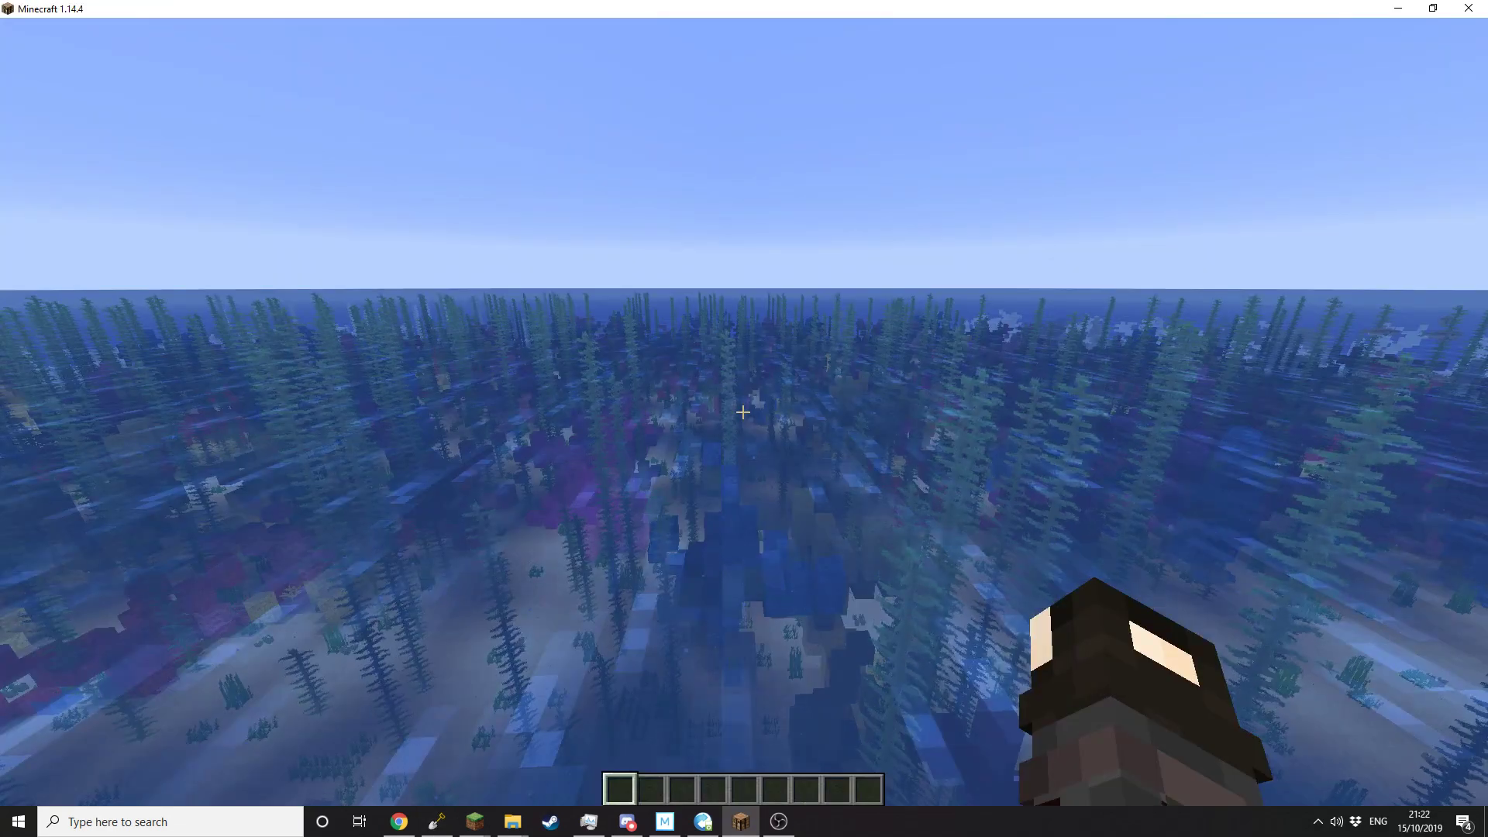
key("space")
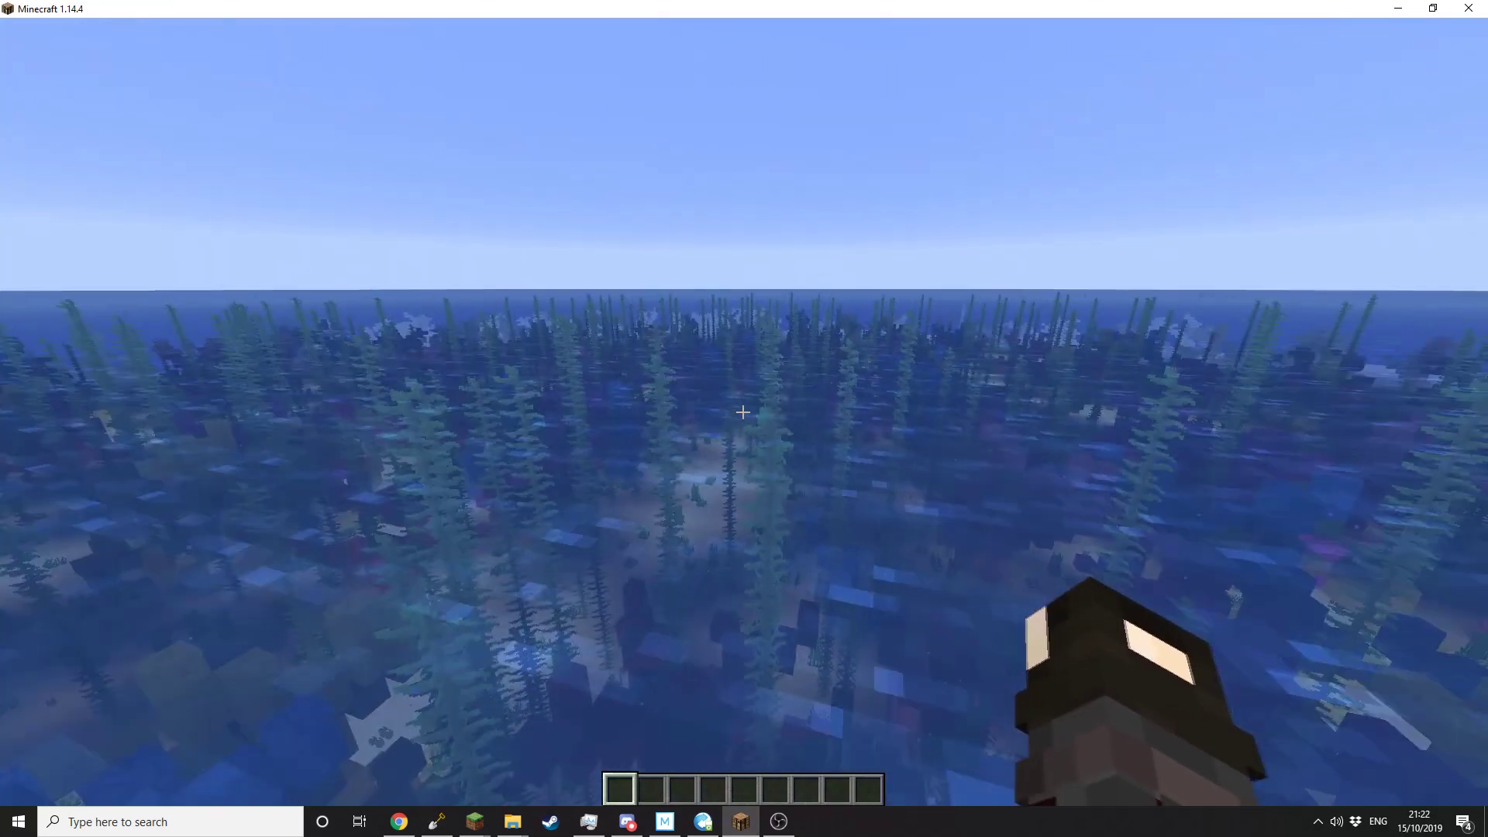
key("shift")
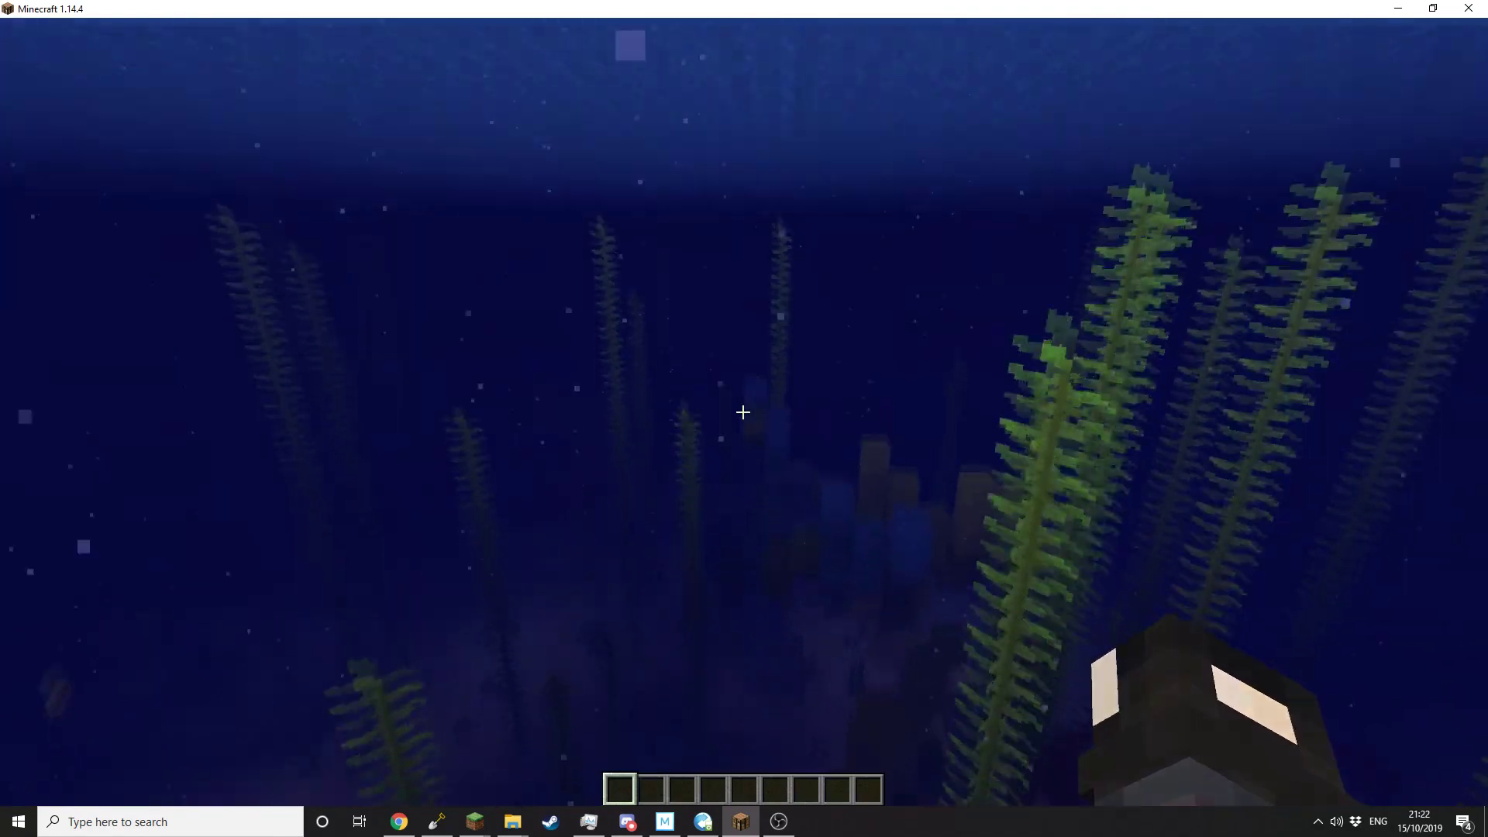
key("w")
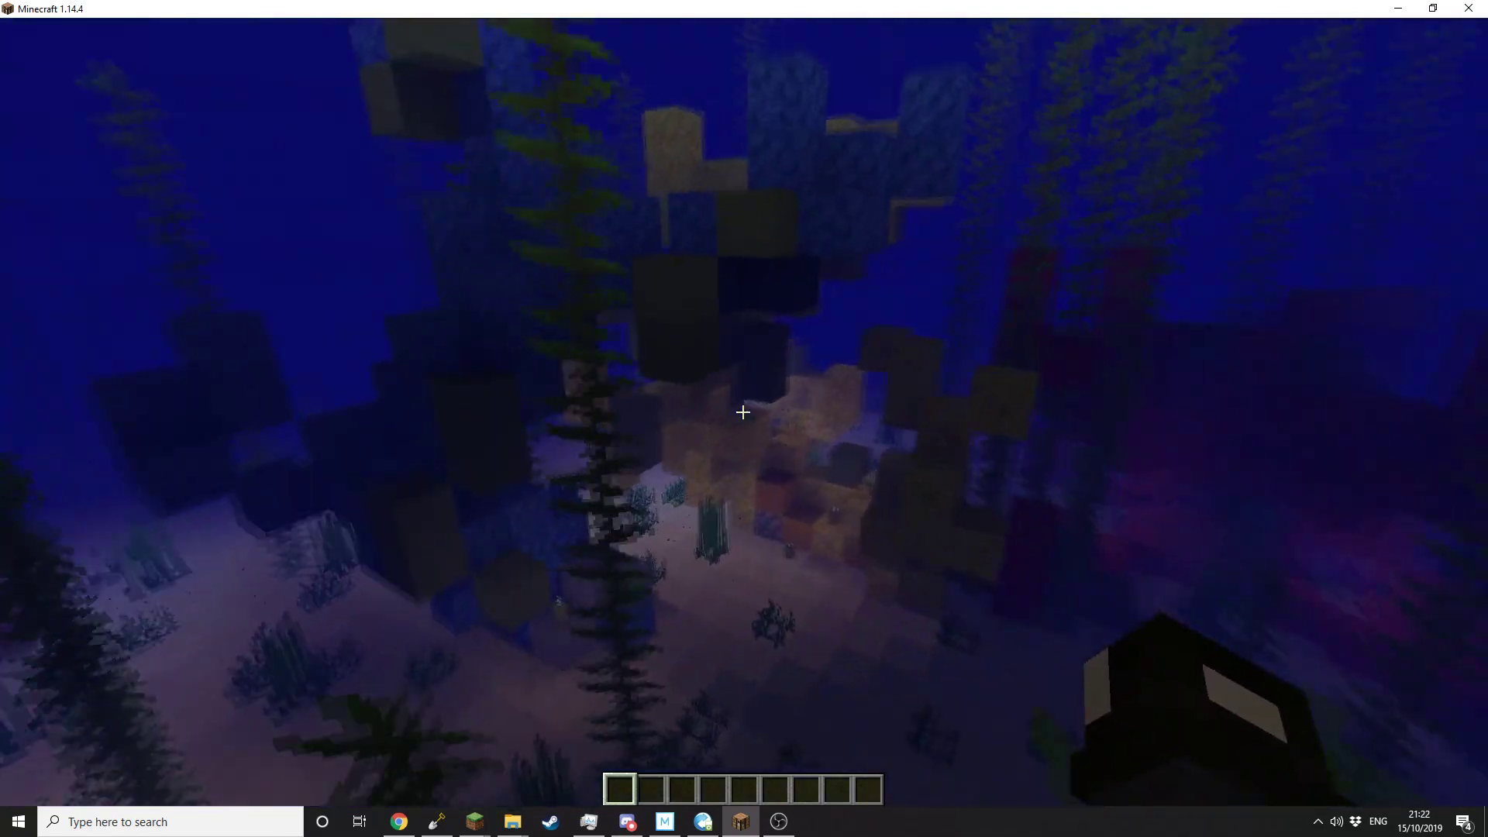
key("w")
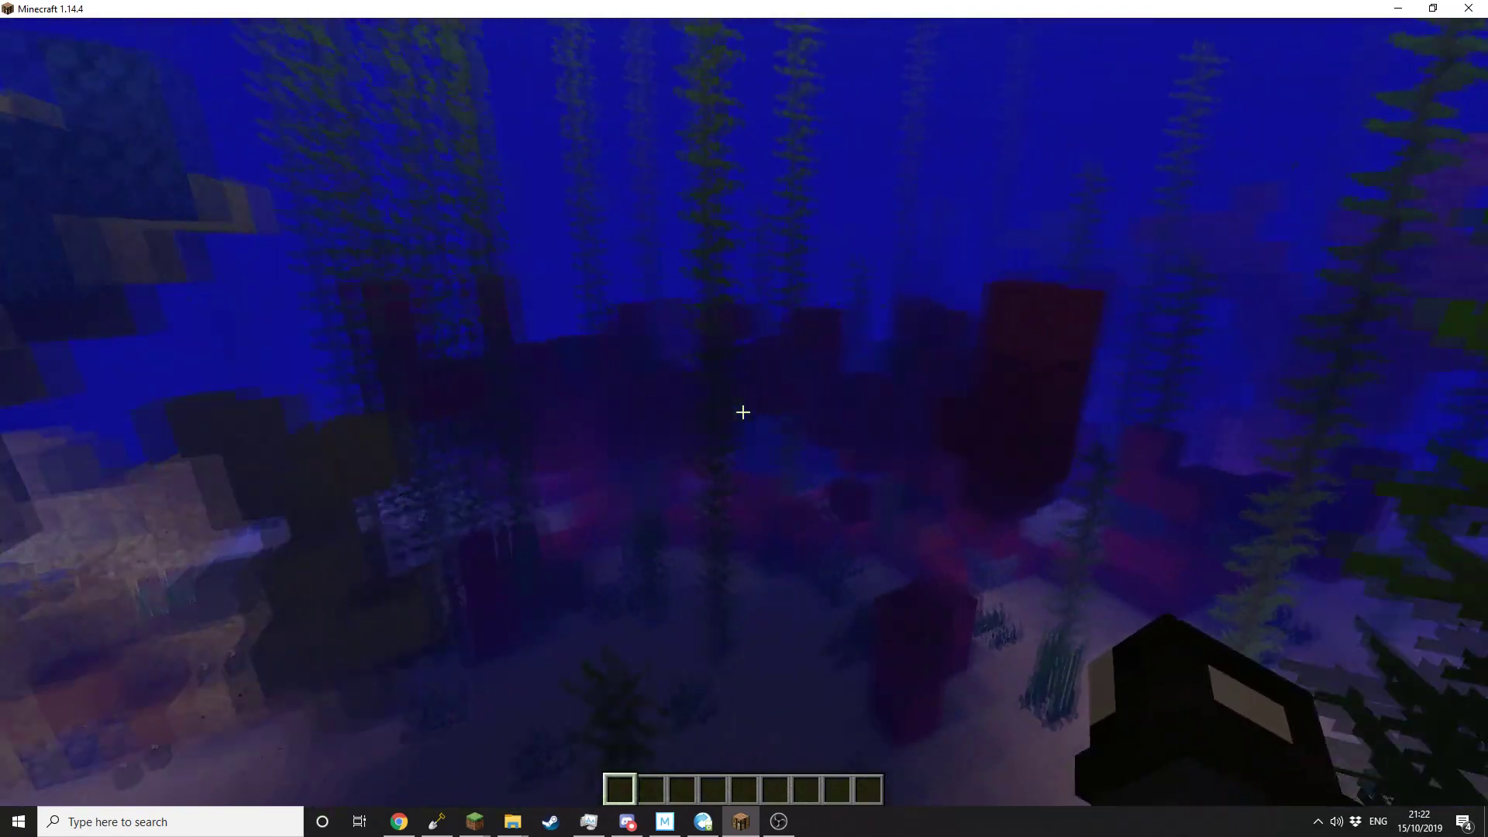
key("w")
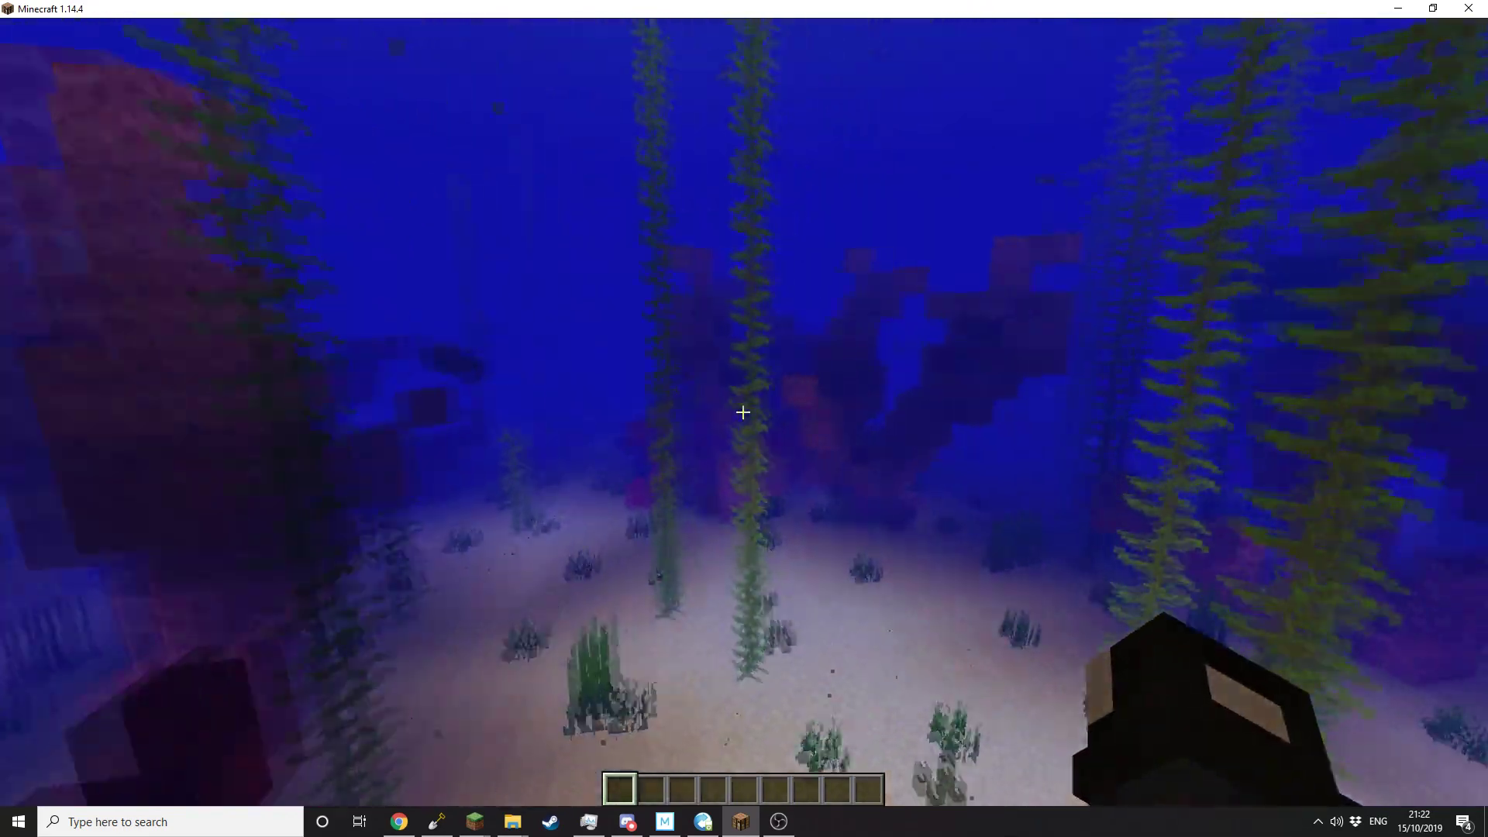
key("w")
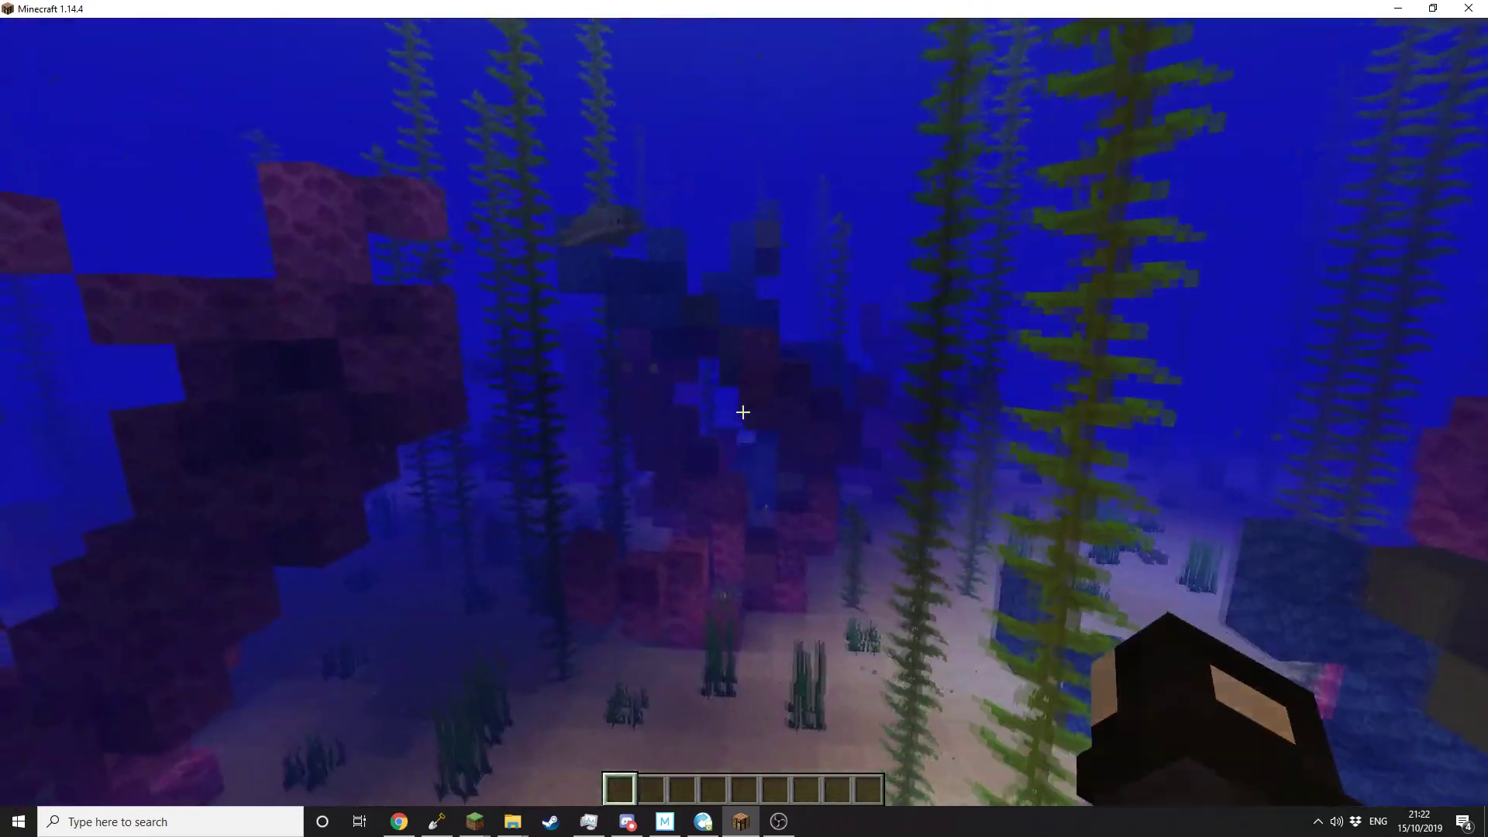
key("w")
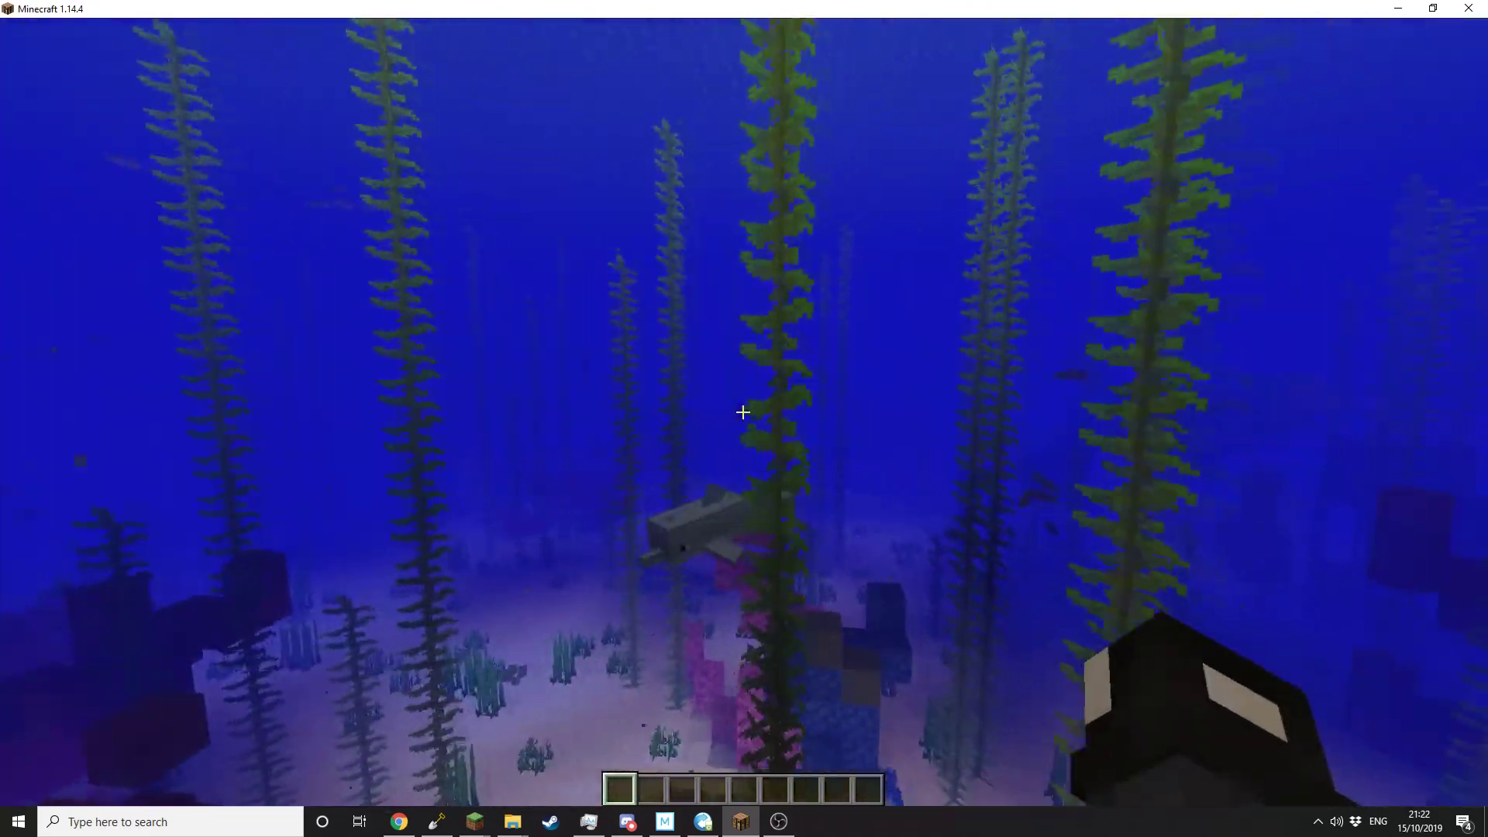
key("w")
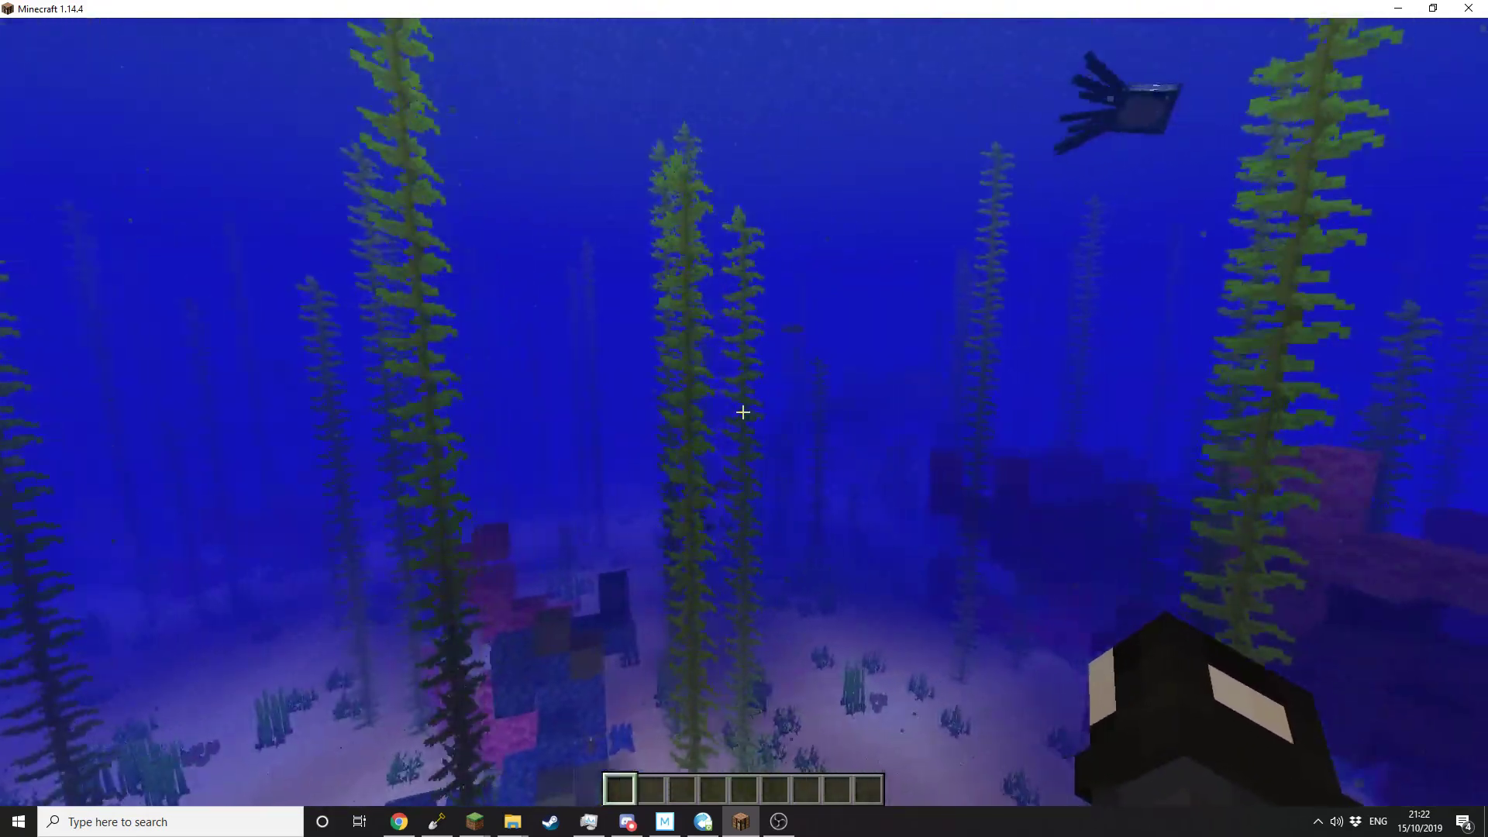
key("w")
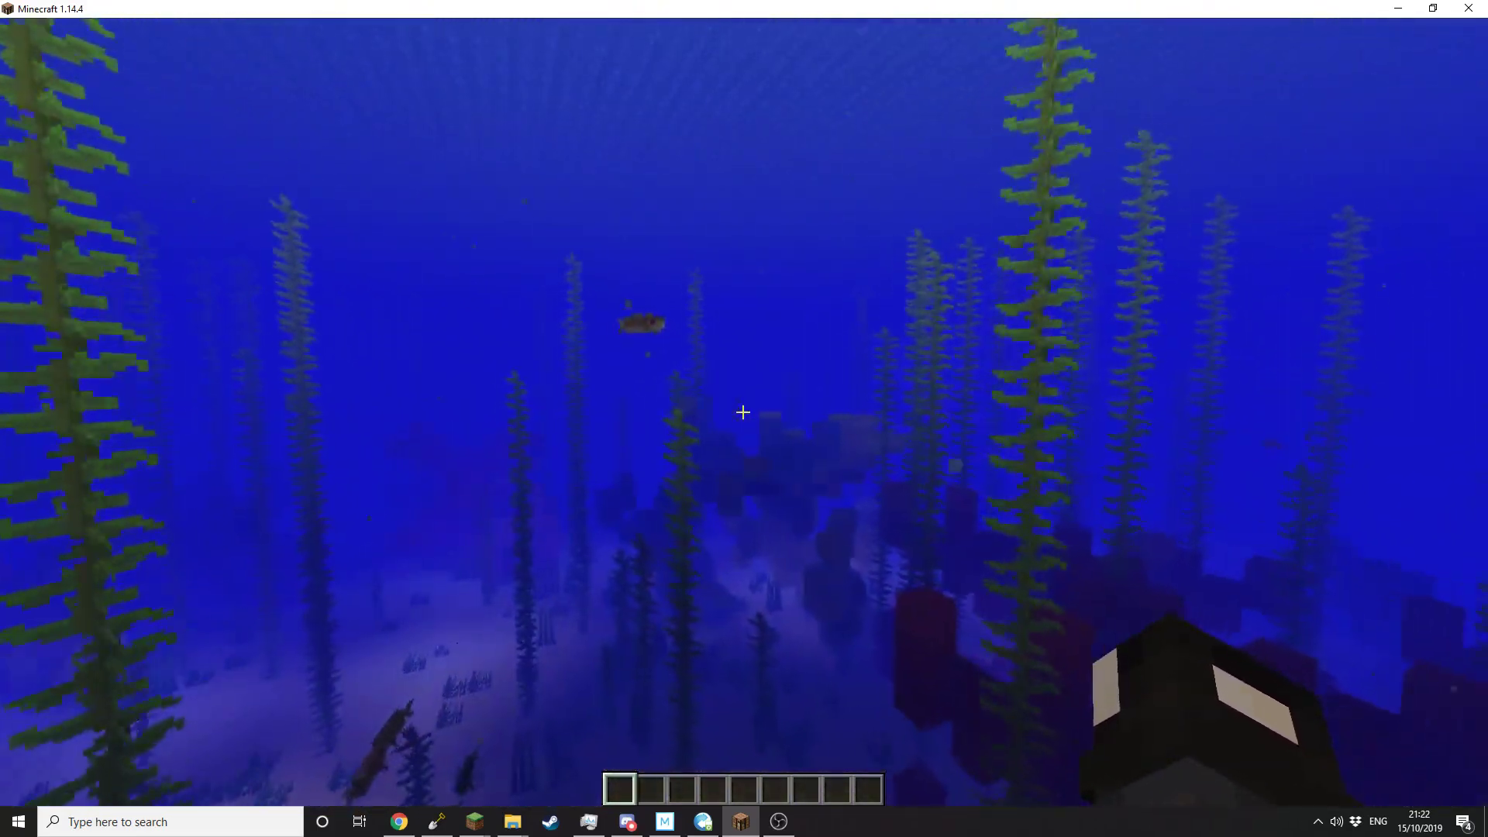
key("w")
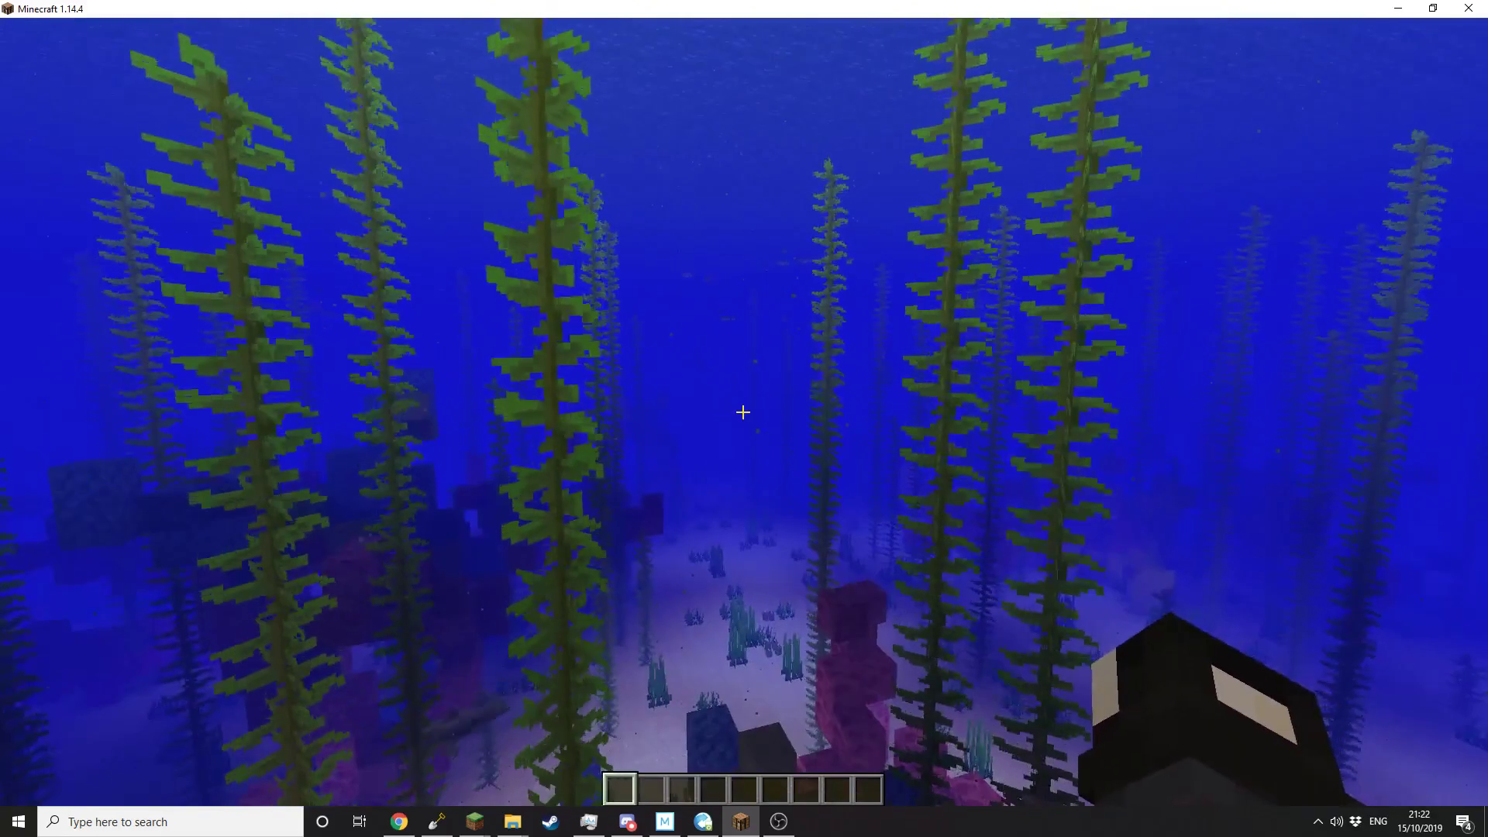
key("w")
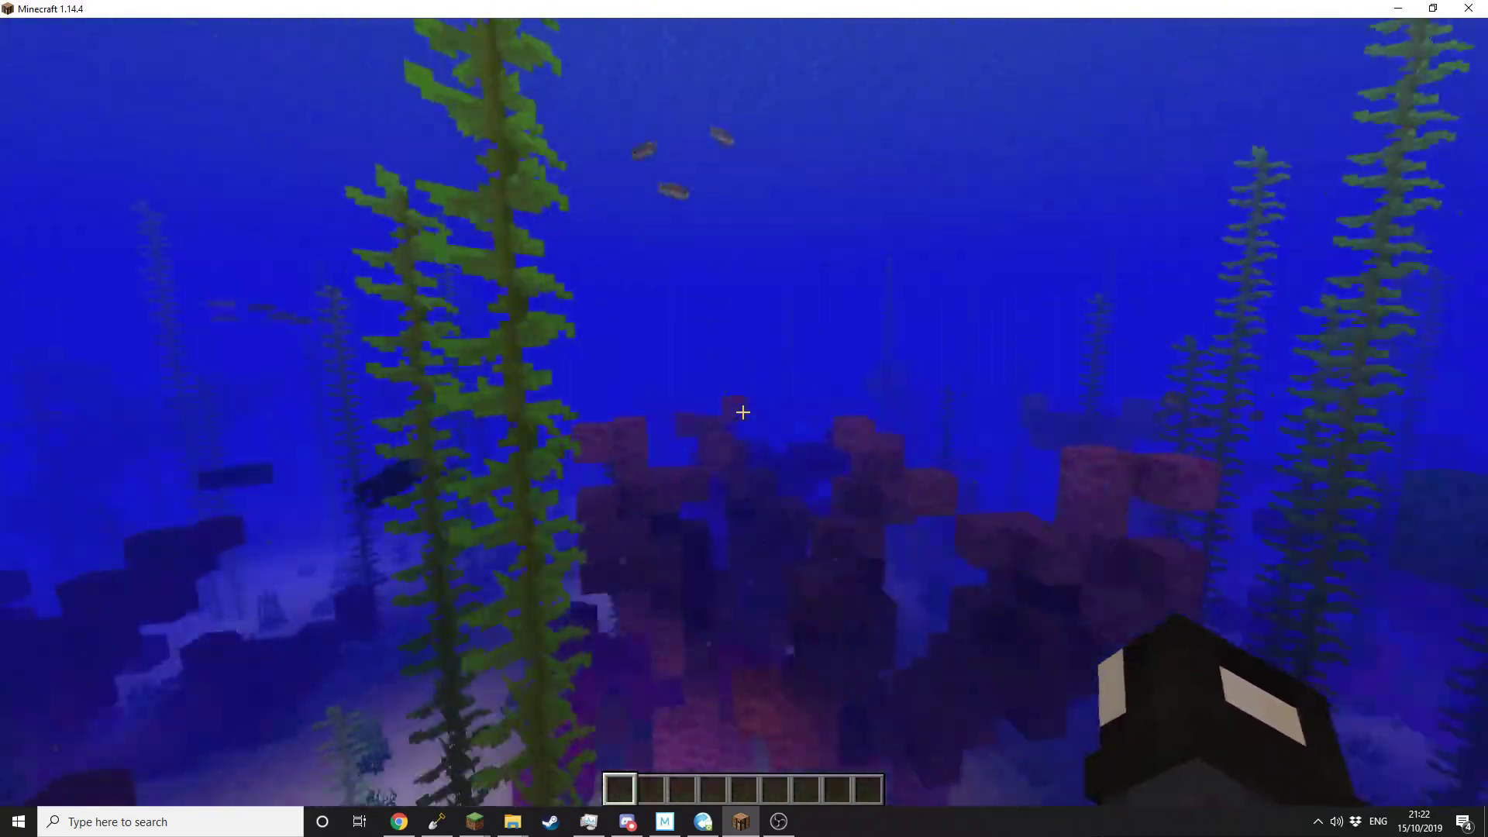
key("w")
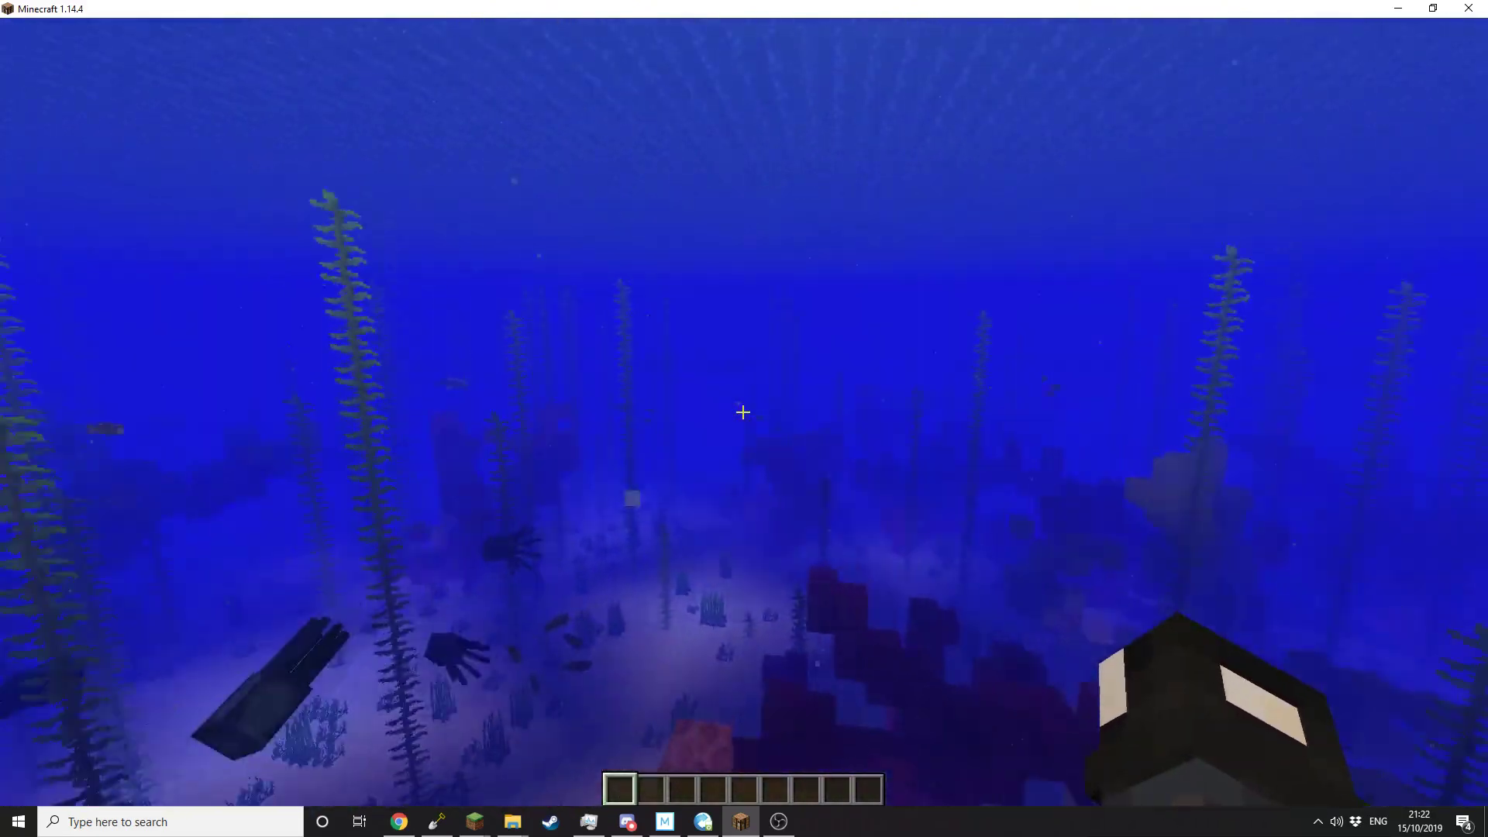
key("w")
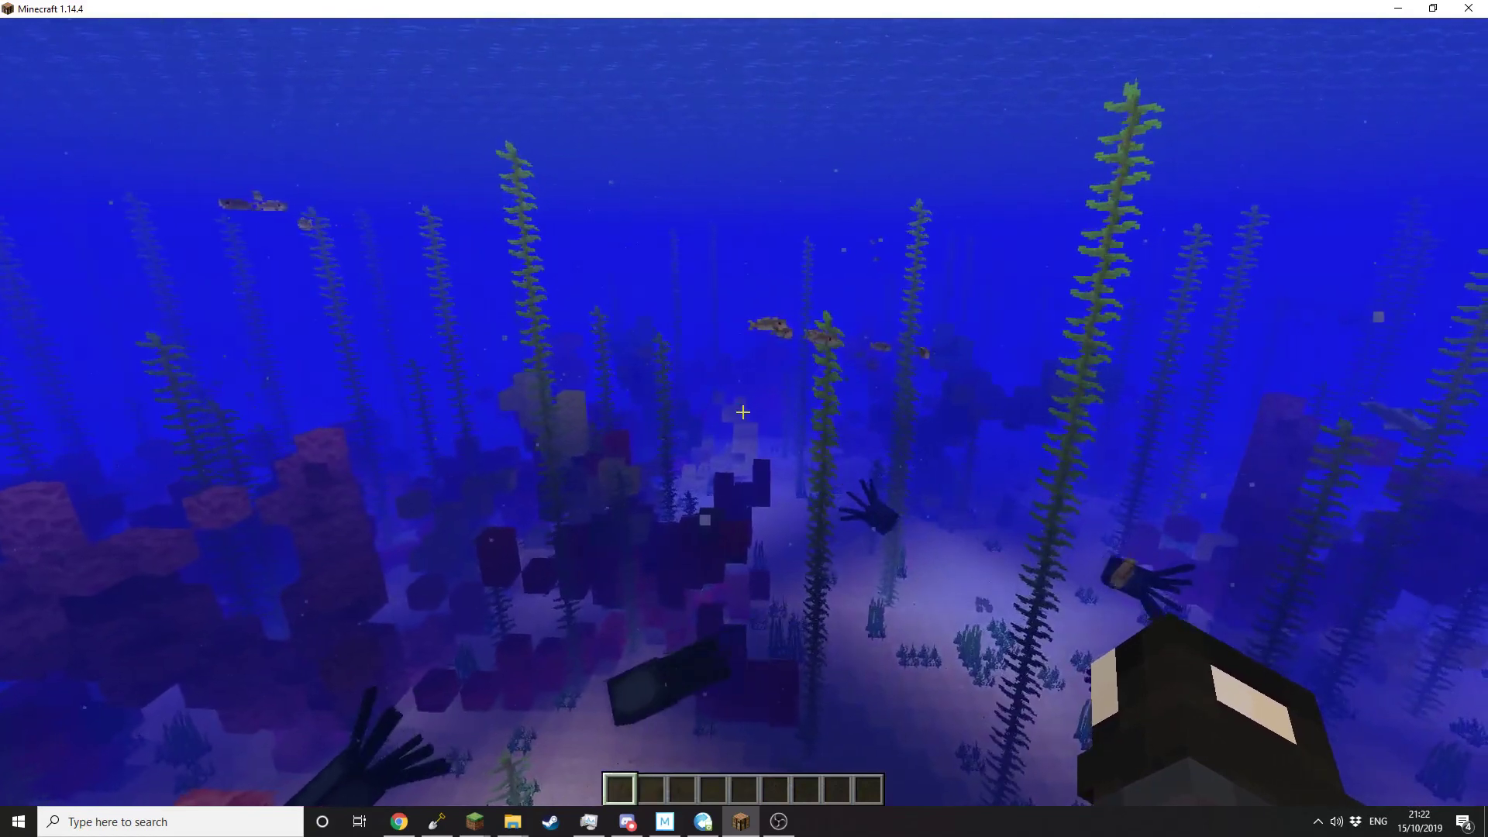